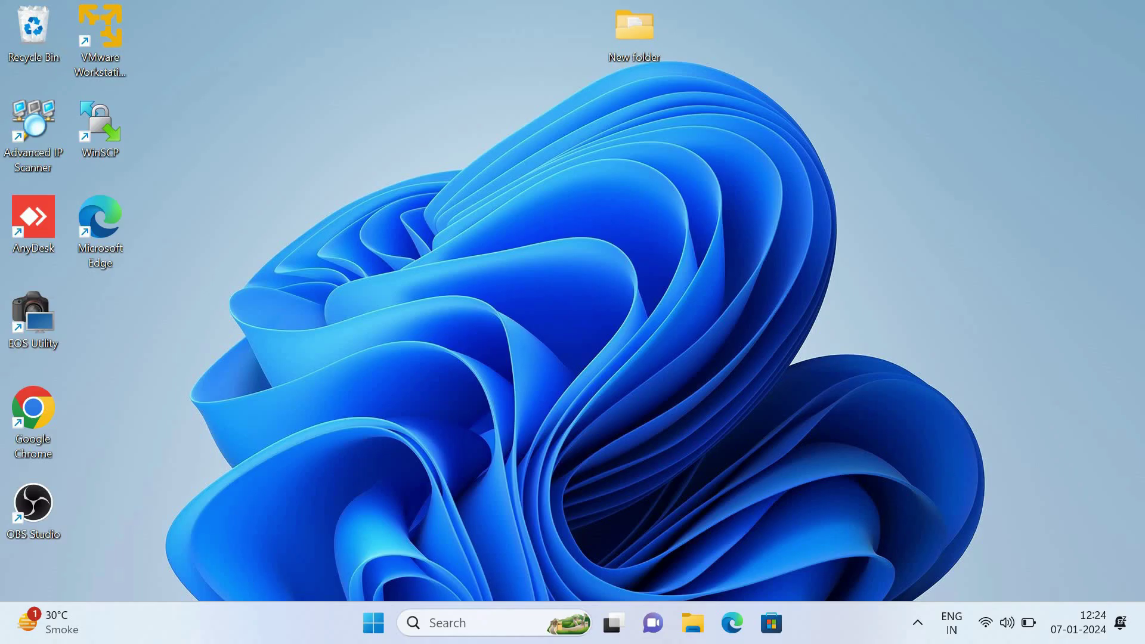
Refresh the desktop twice from its right-click menu.
right_click(331, 371)
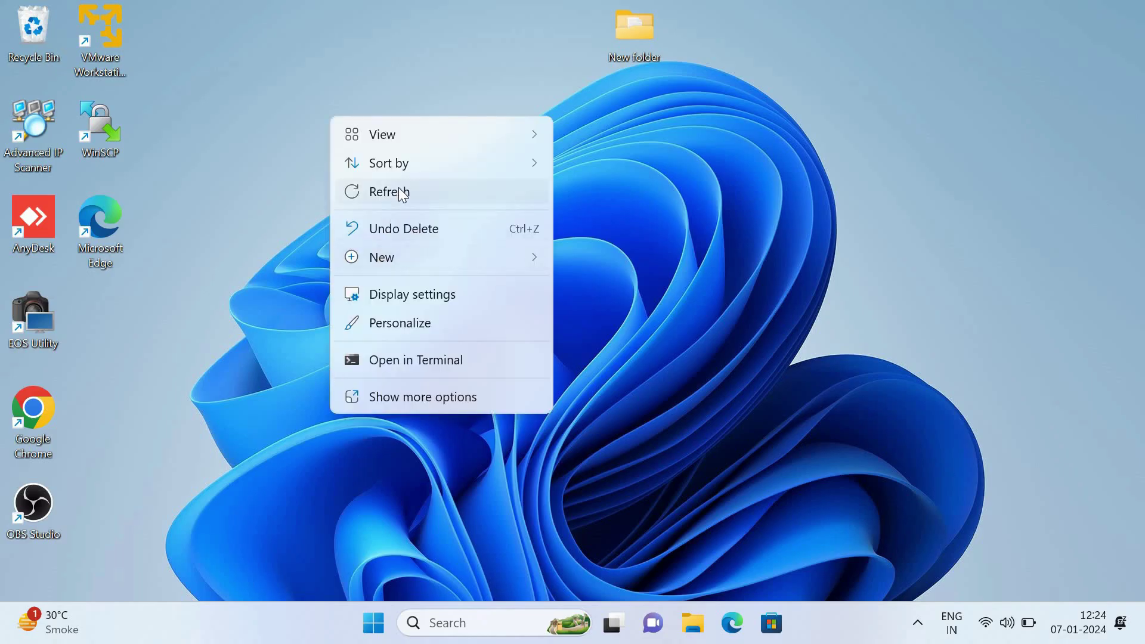
click(399, 190)
right_click(399, 188)
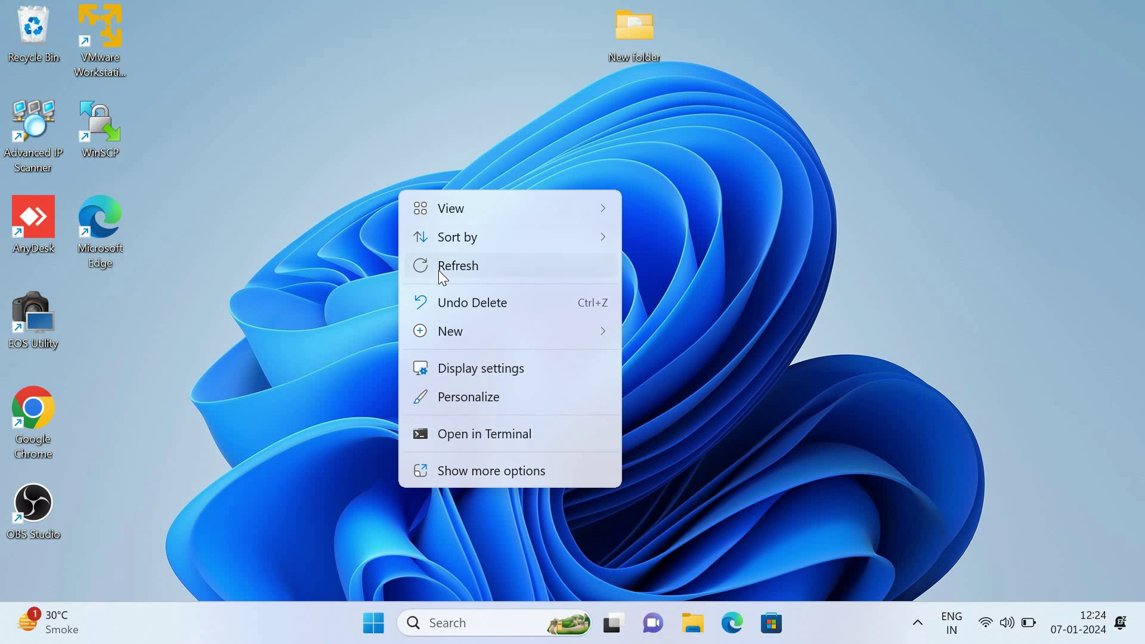
click(438, 271)
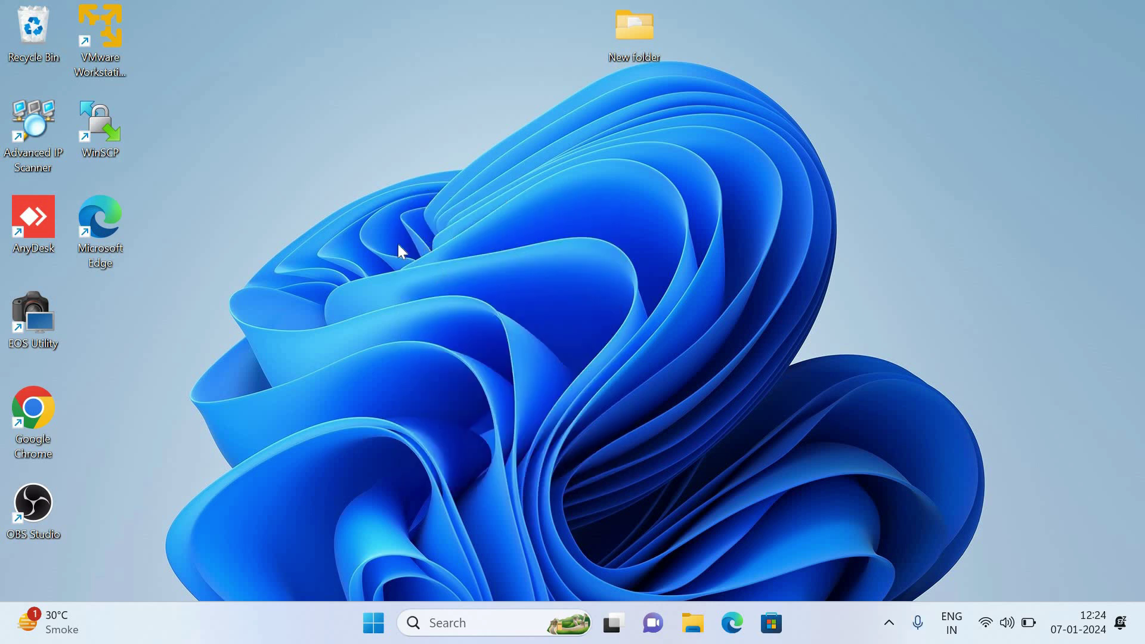
Launch Chrome with the first profile, maximized, and enter setup.office.com in the address bar.
double_click(40, 409)
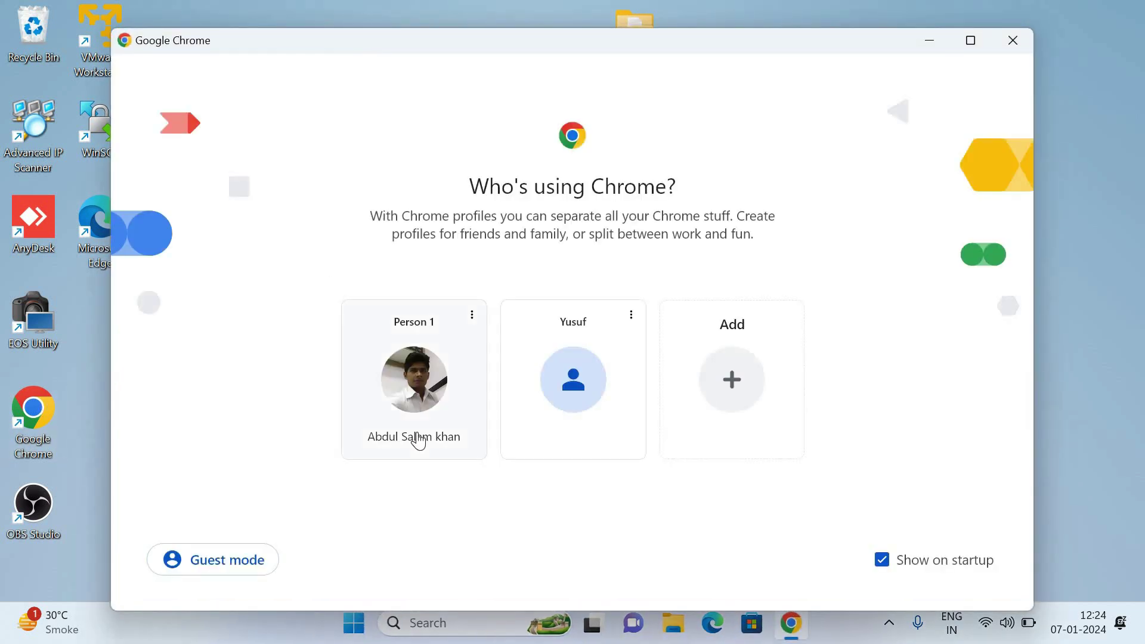
click(419, 441)
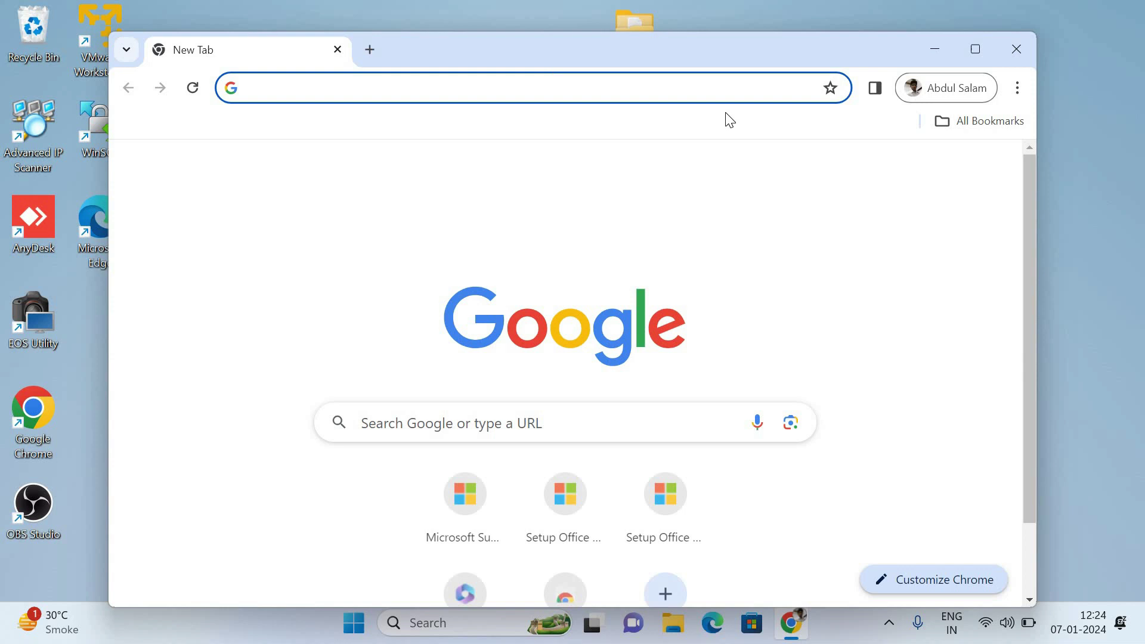
click(972, 48)
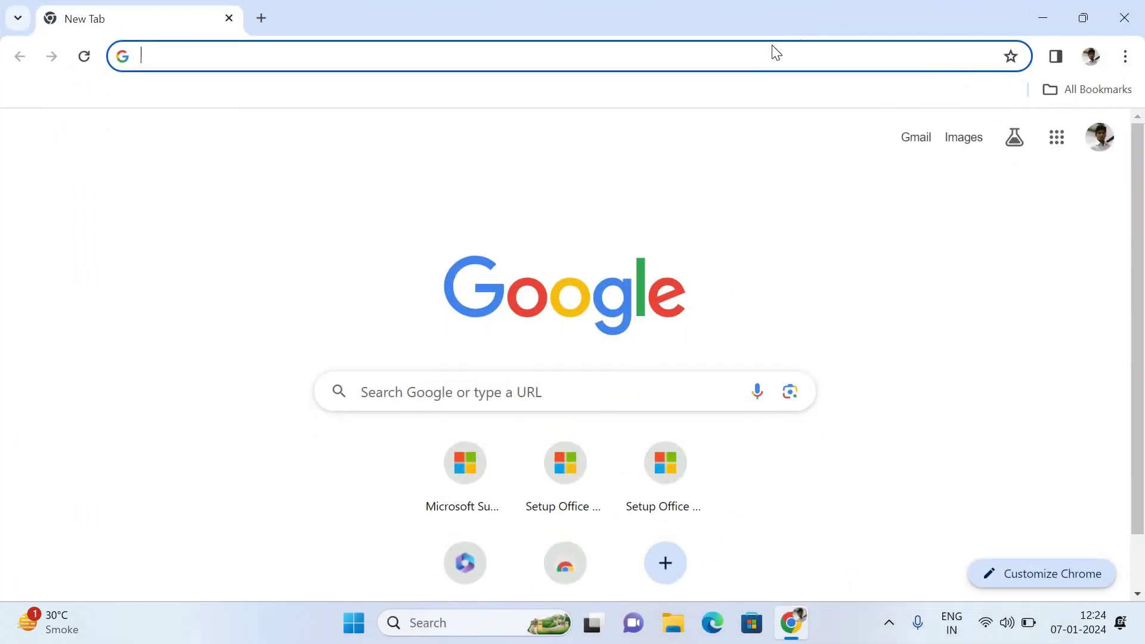
text(setup)
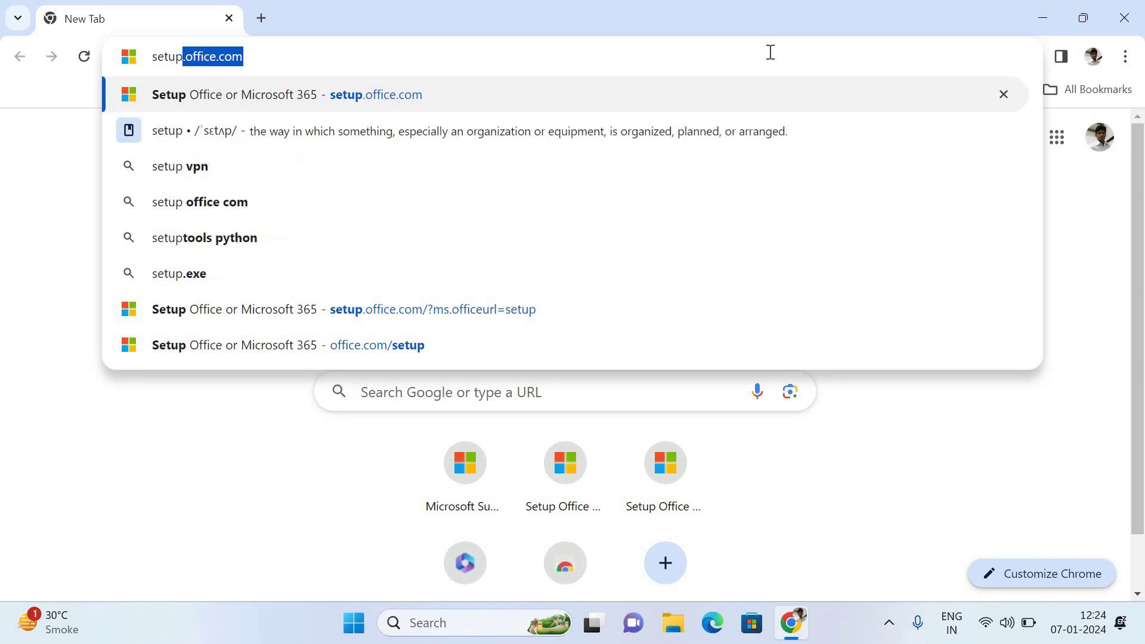
text(.off)
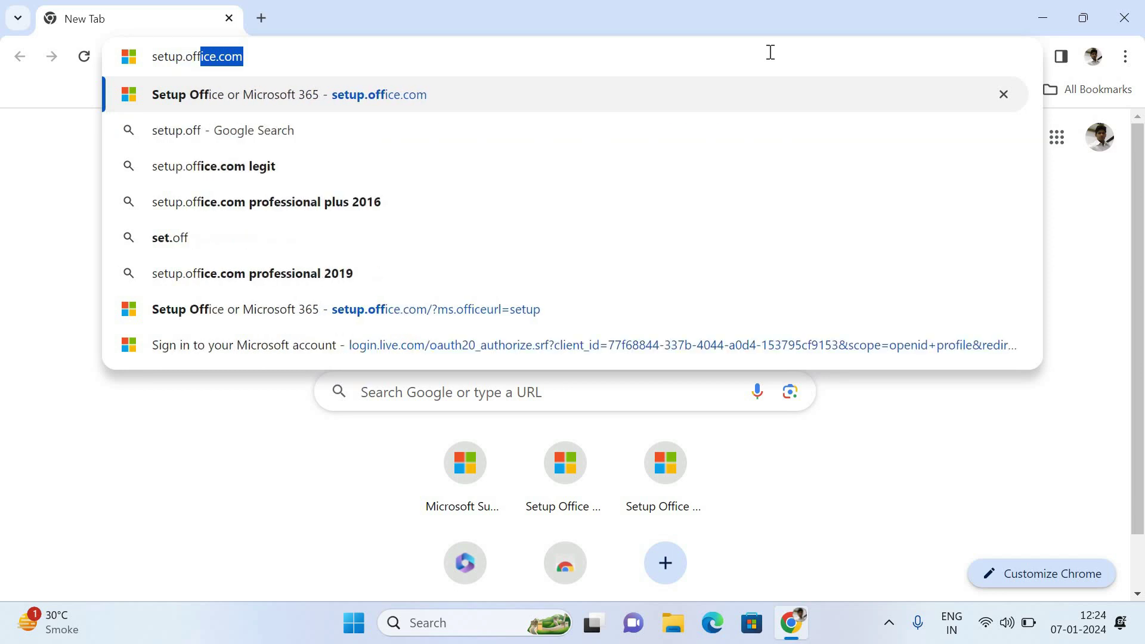
text(ice.com)
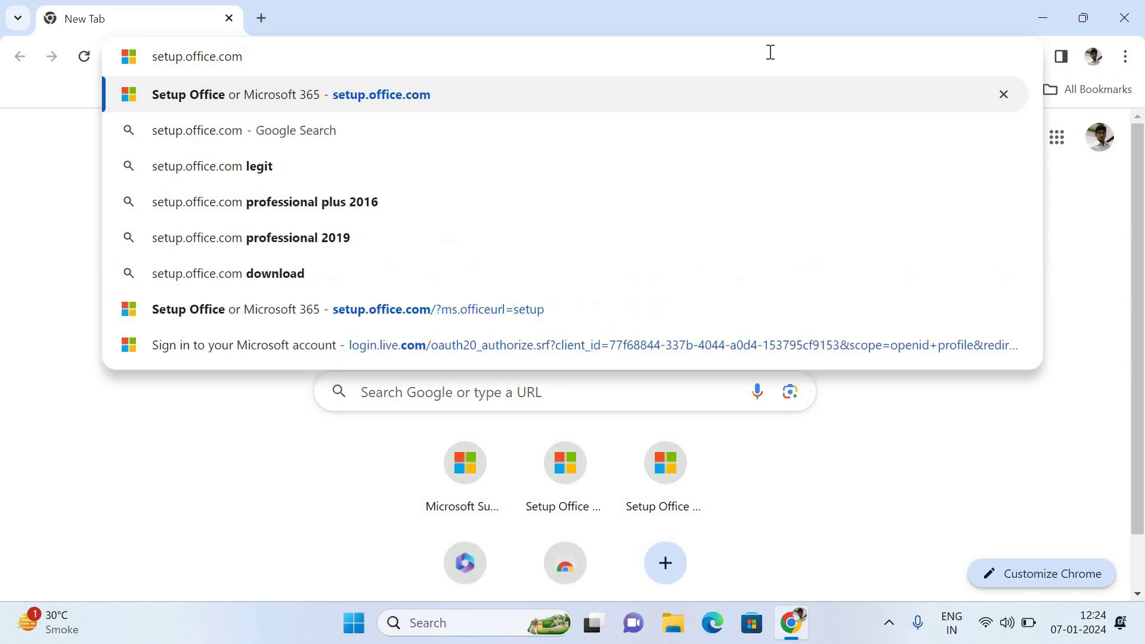
Load setup.office.com and scroll through its sign-in, product key and get-your-apps steps.
key(Return)
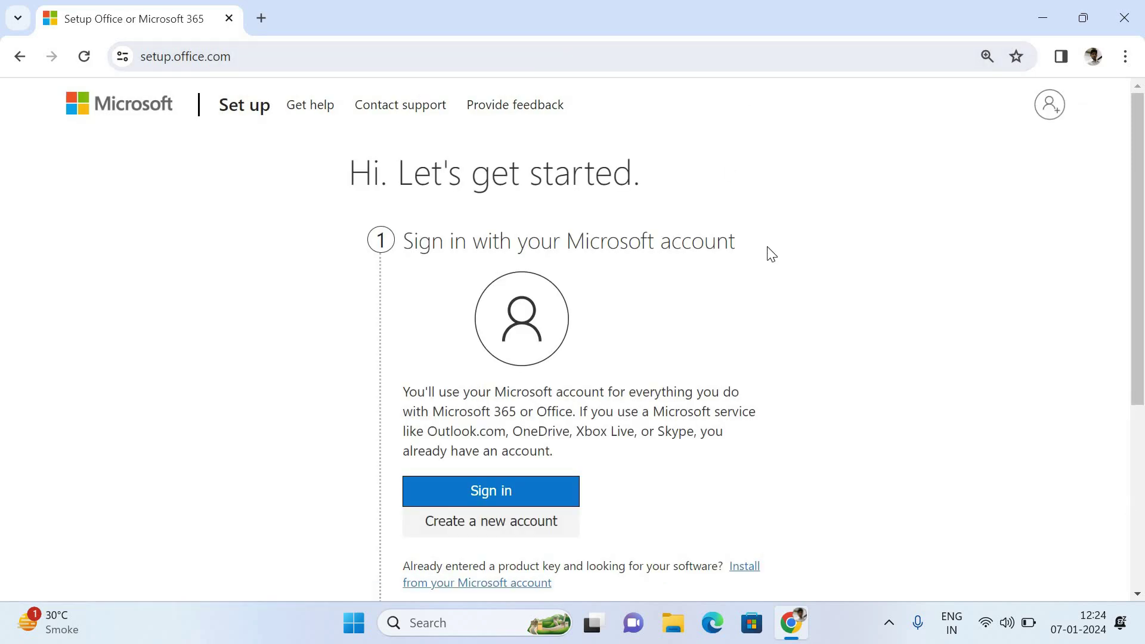
scroll(769, 253, down, 1)
scroll(769, 253, up, 1)
scroll(582, 358, down, 2)
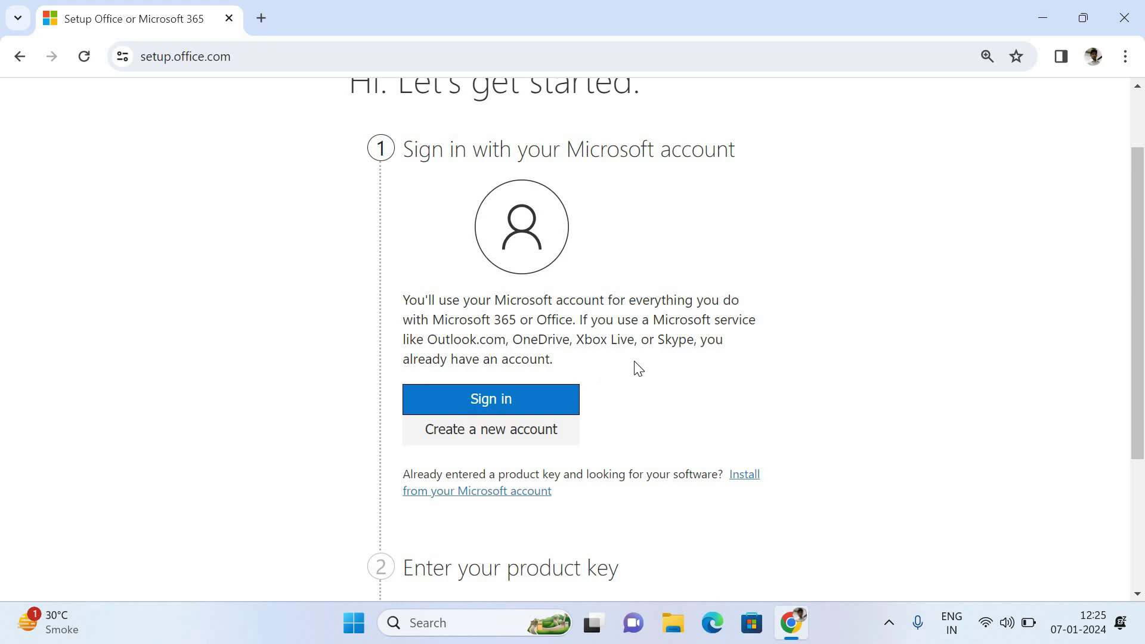
scroll(637, 370, down, 2)
scroll(636, 364, down, 1)
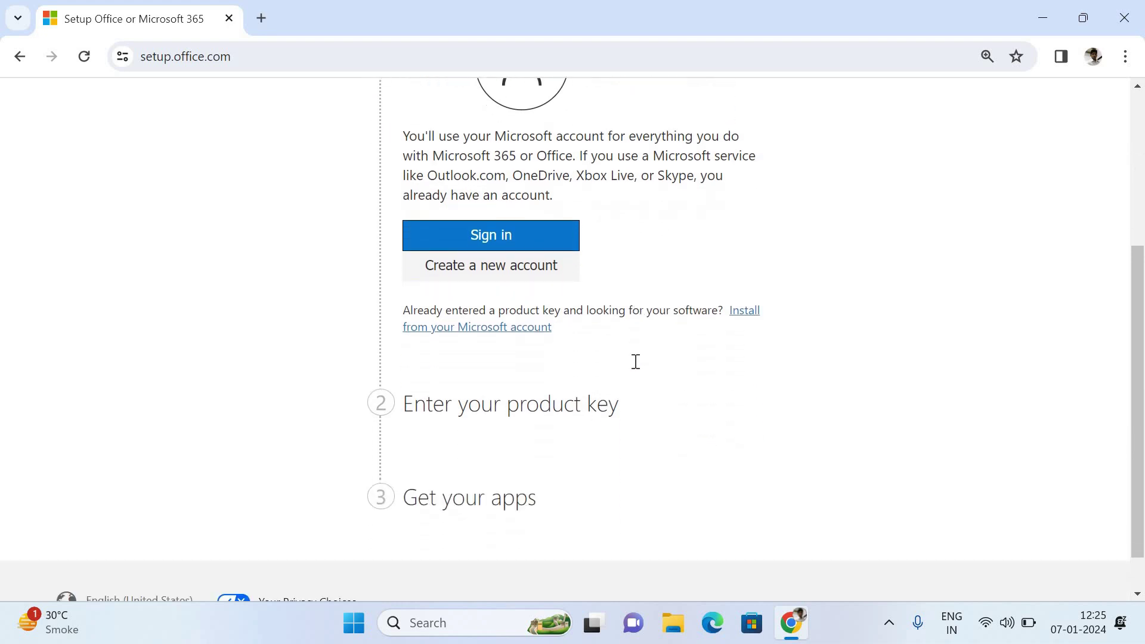
scroll(638, 367, down, 1)
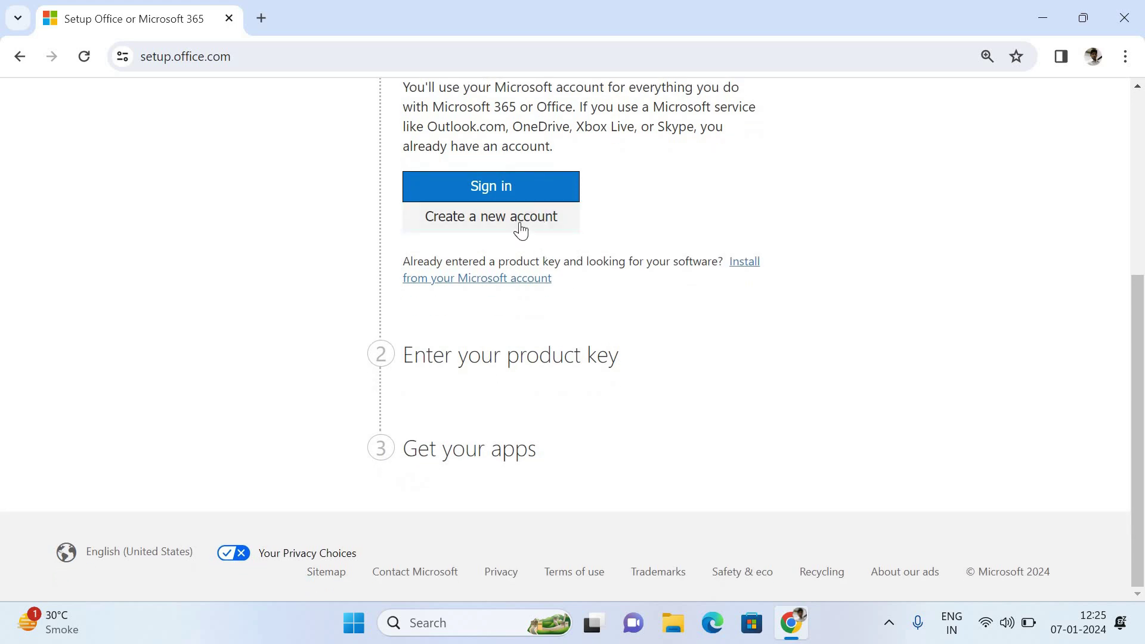
scroll(521, 203, up, 3)
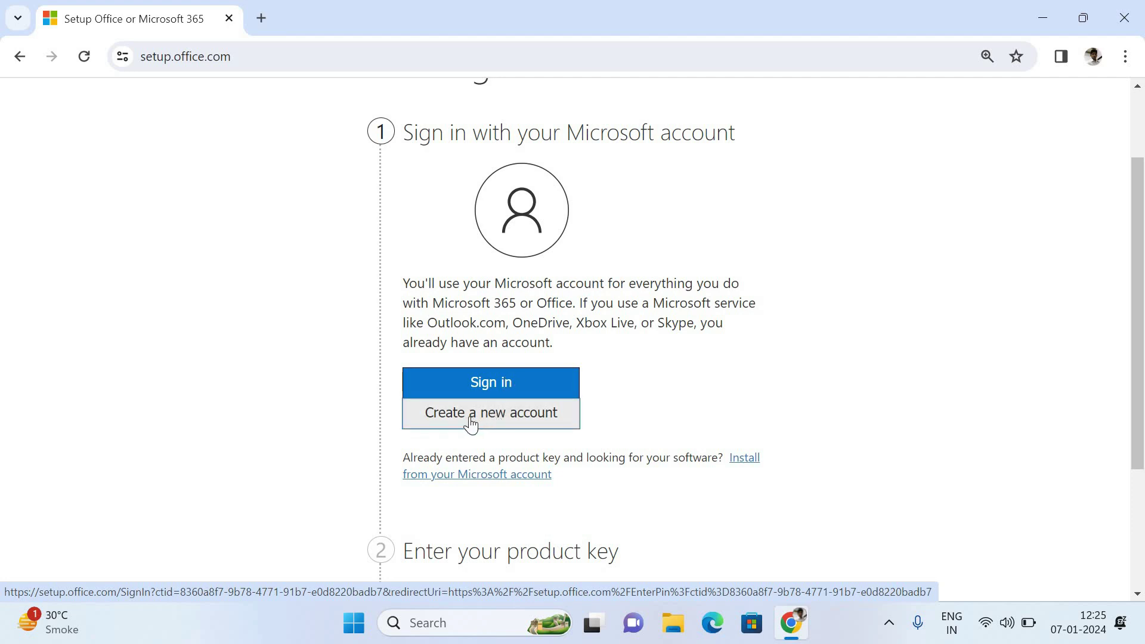
Choose to create a new Microsoft account instead of signing in with an existing one.
click(490, 422)
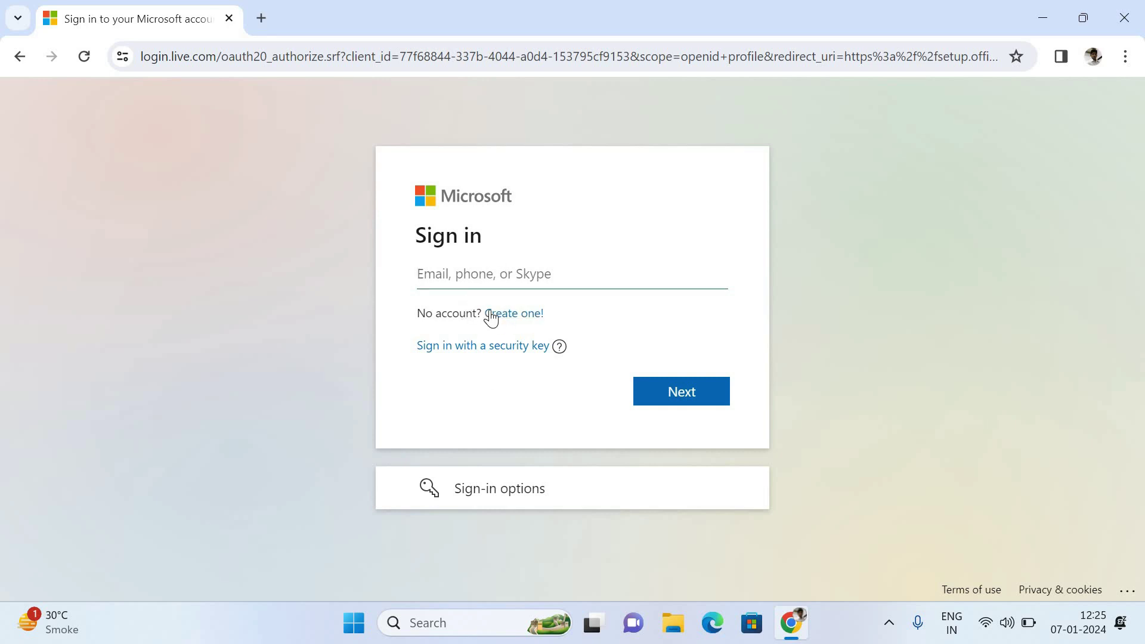
click(513, 315)
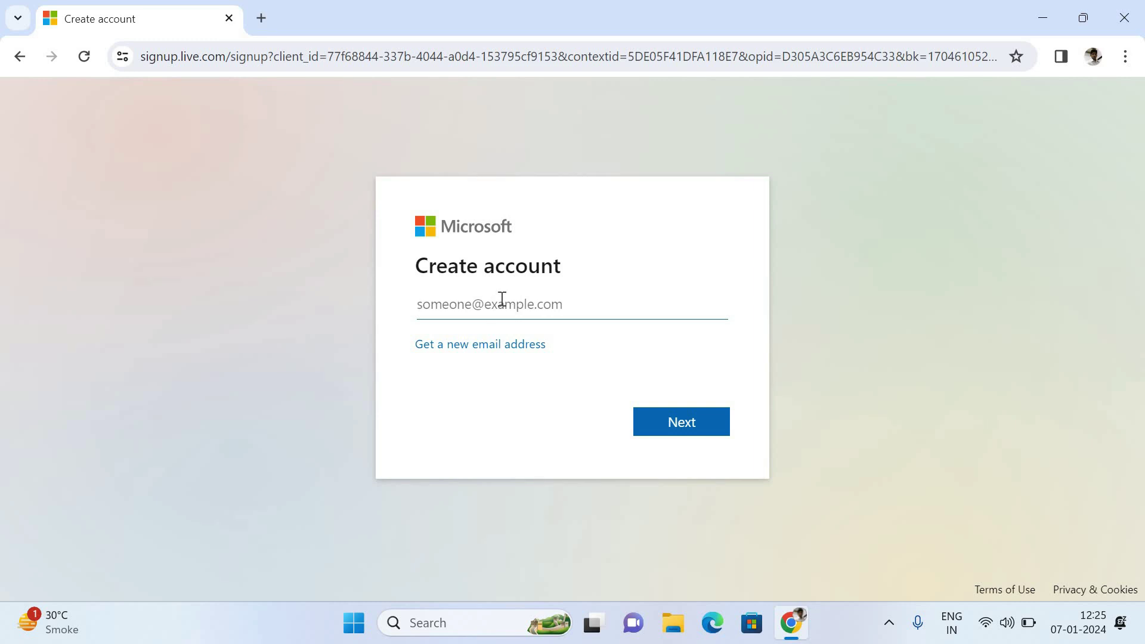
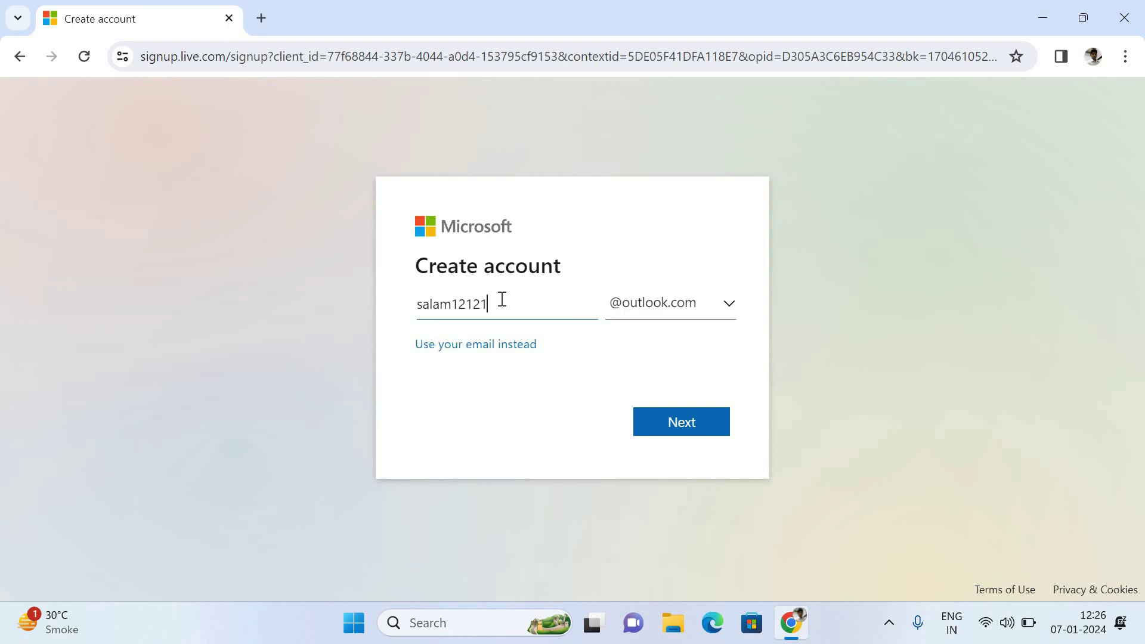
click(681, 316)
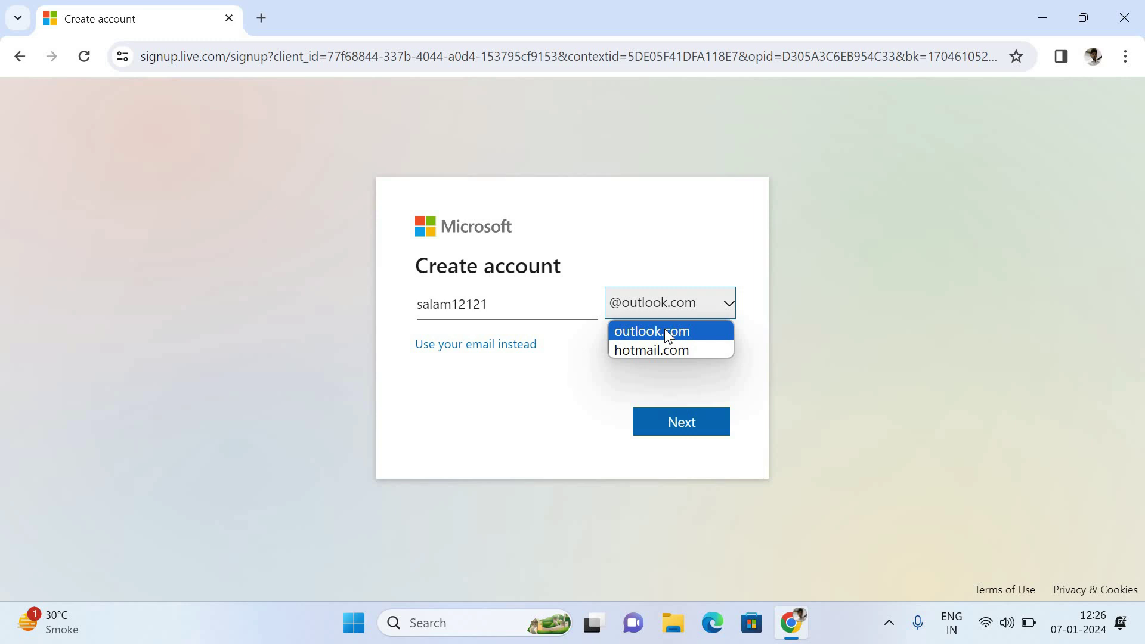
click(665, 332)
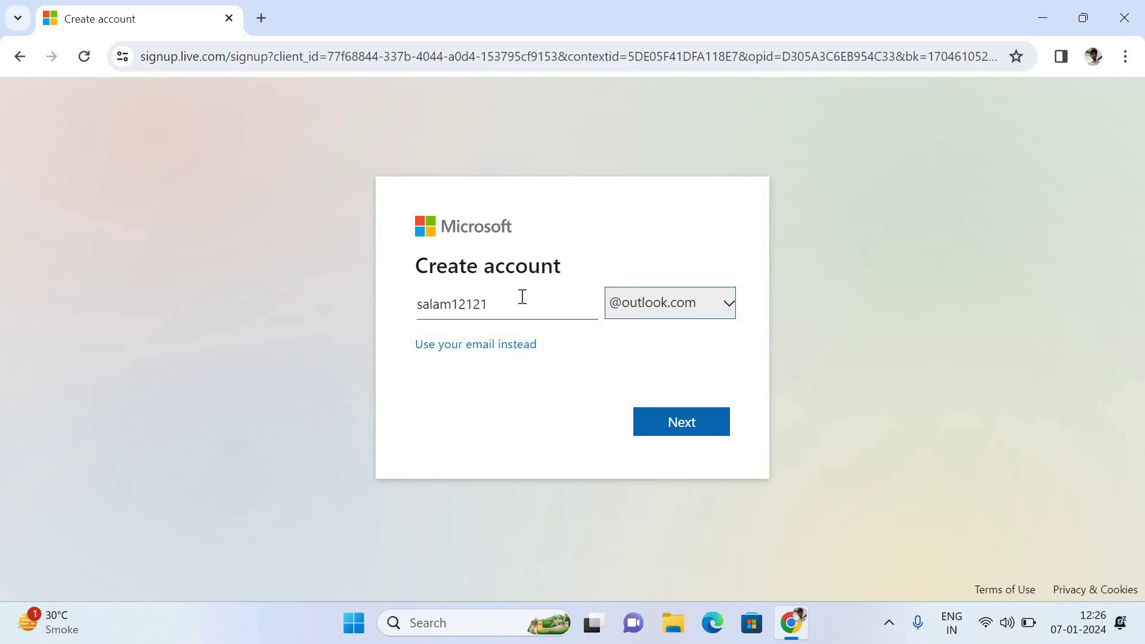
click(680, 429)
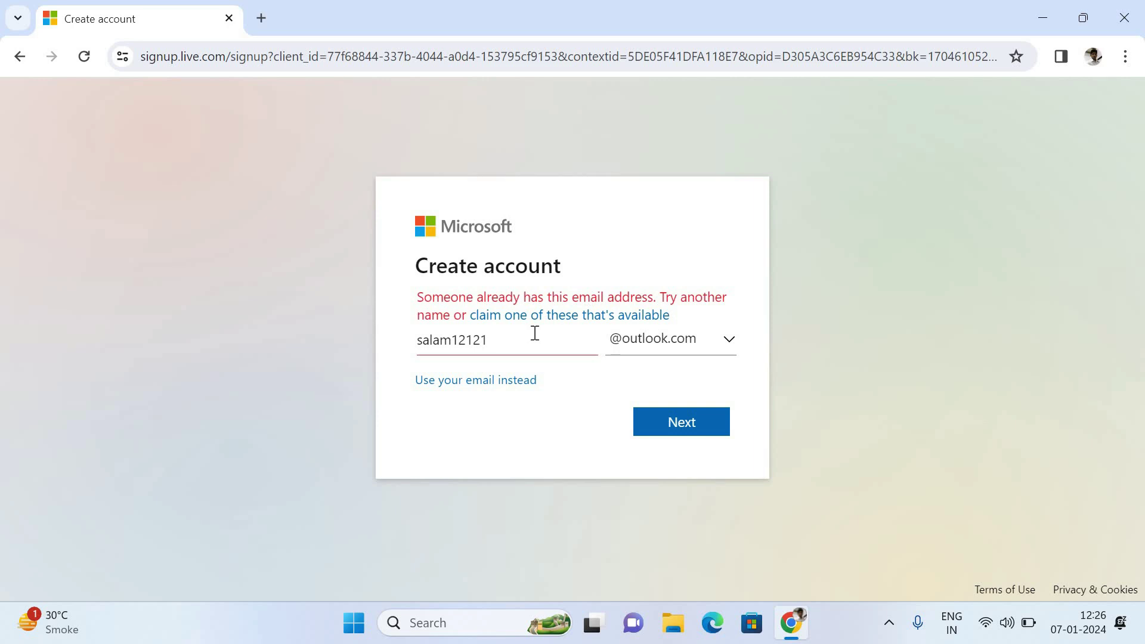
text(91)
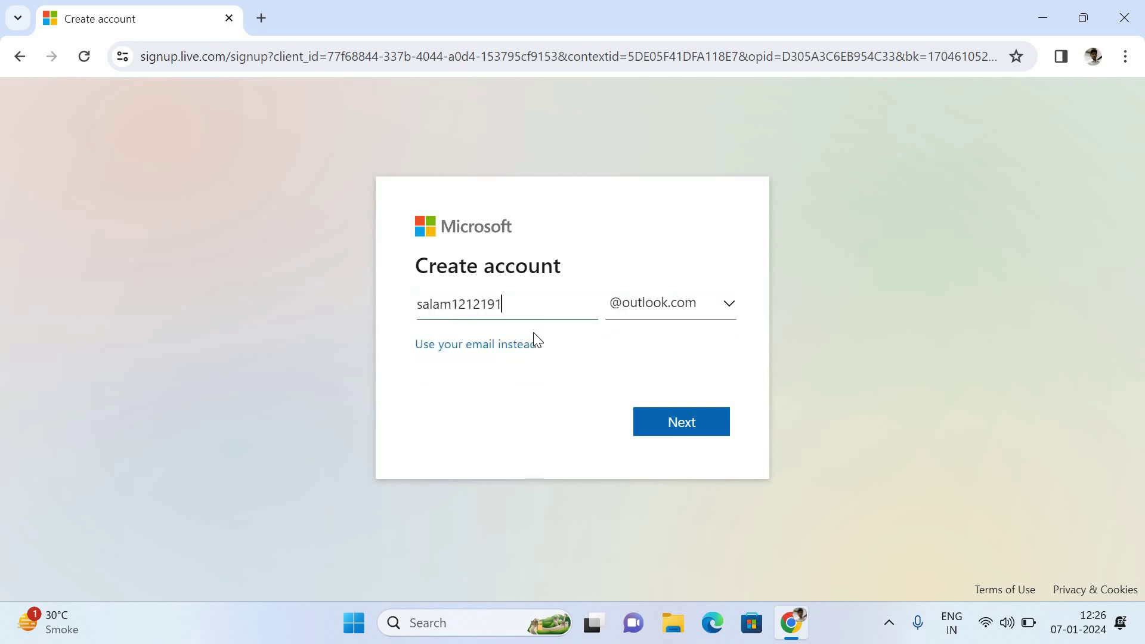
Submit the new address and enter the account password on the Create a password page.
click(660, 421)
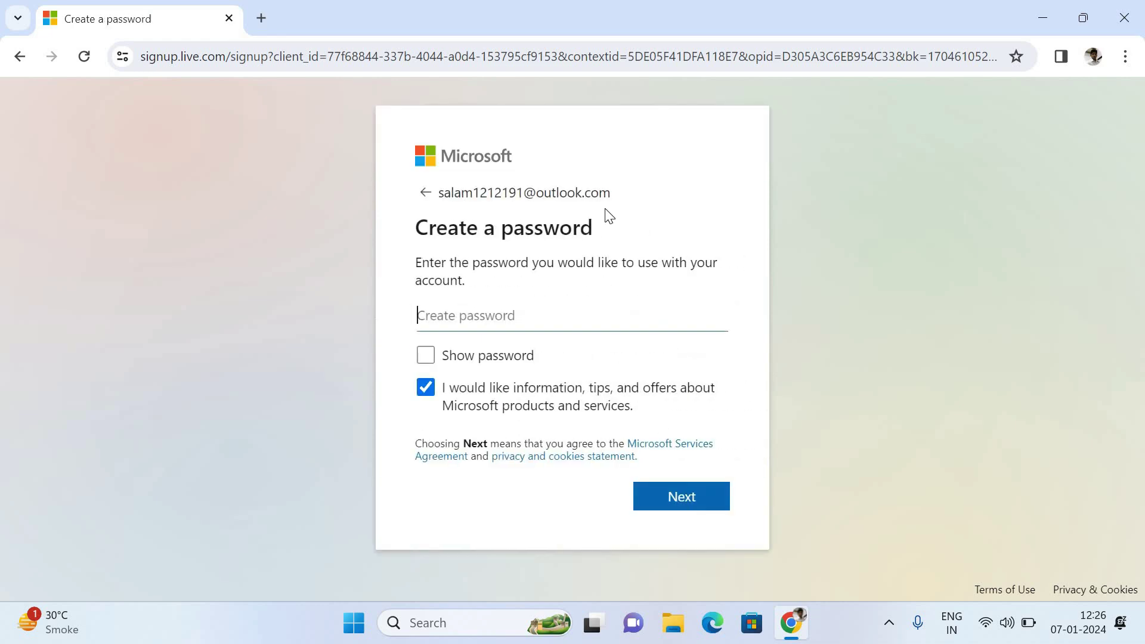
click(479, 314)
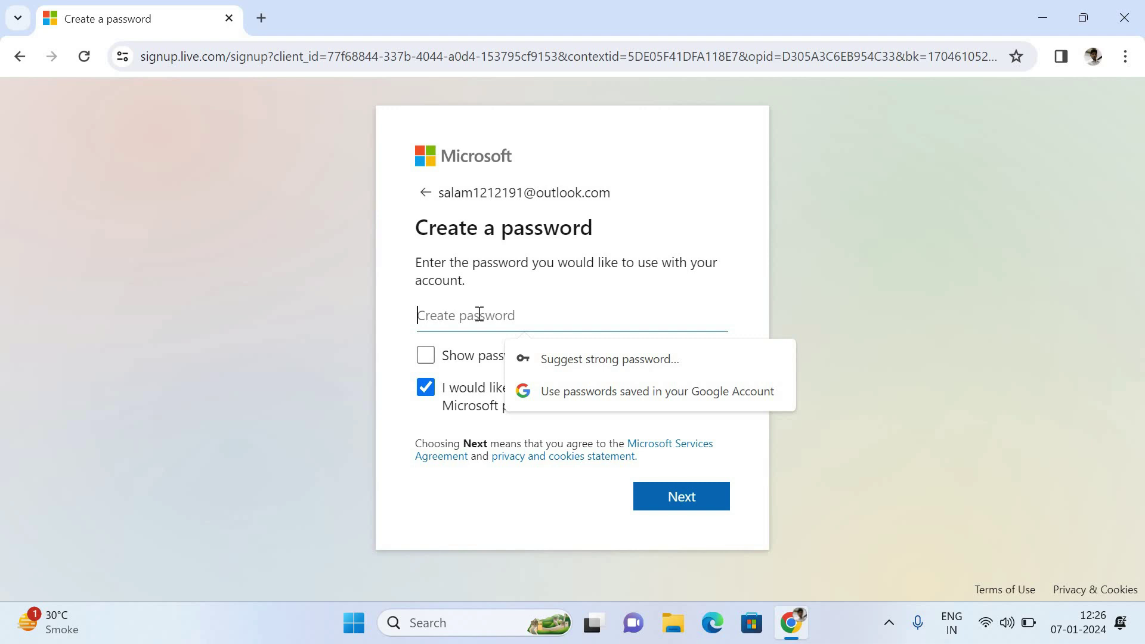
text(s)
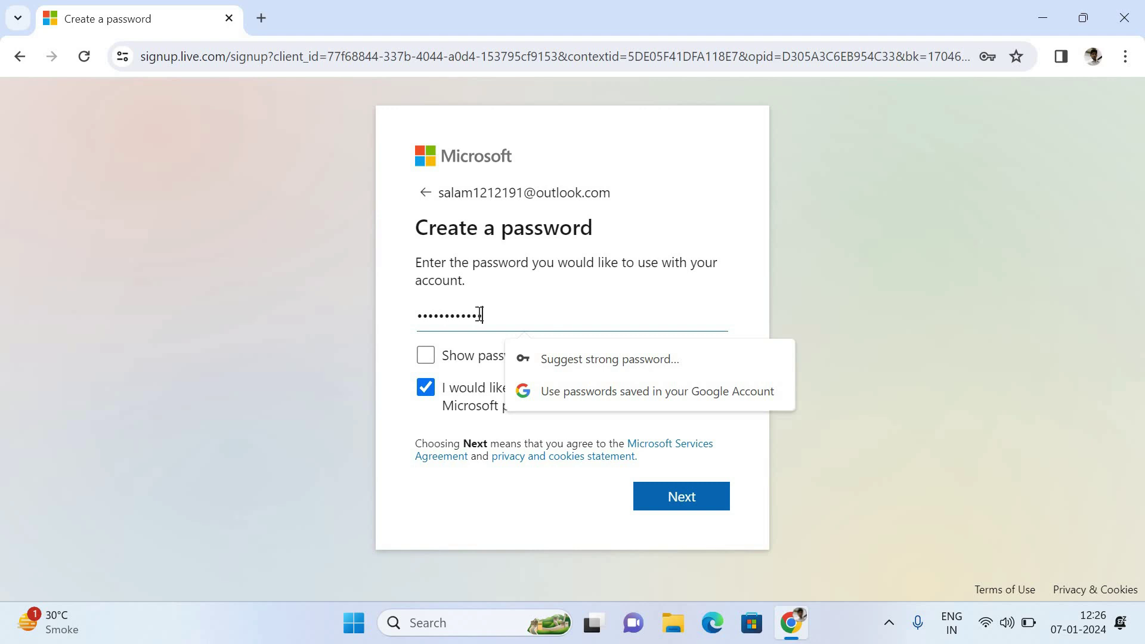
right_click(400, 366)
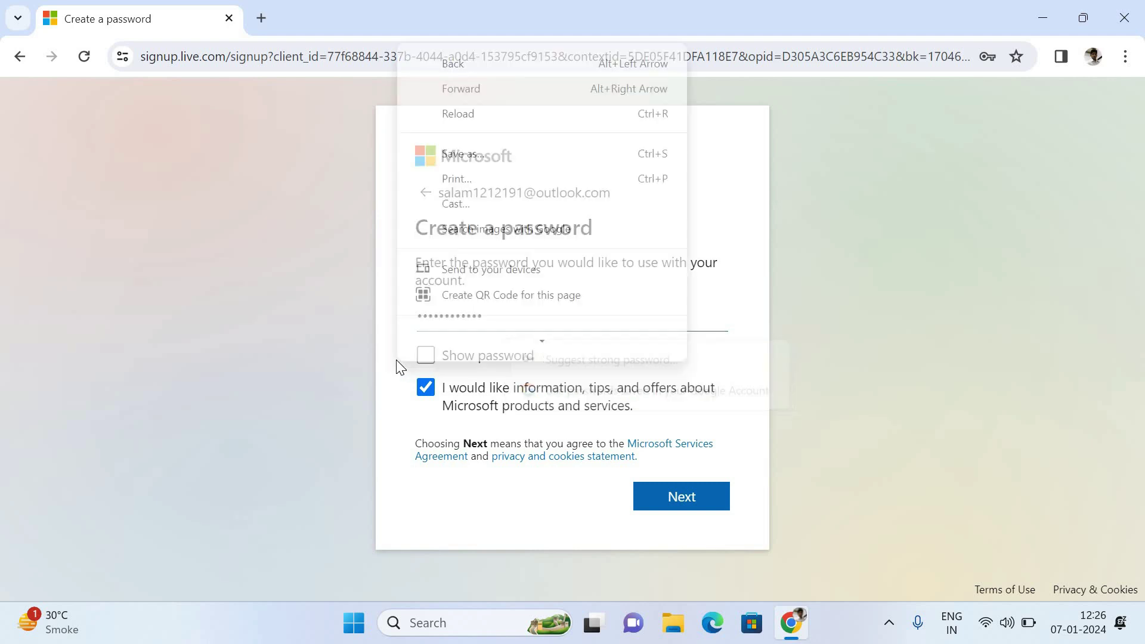
click(324, 356)
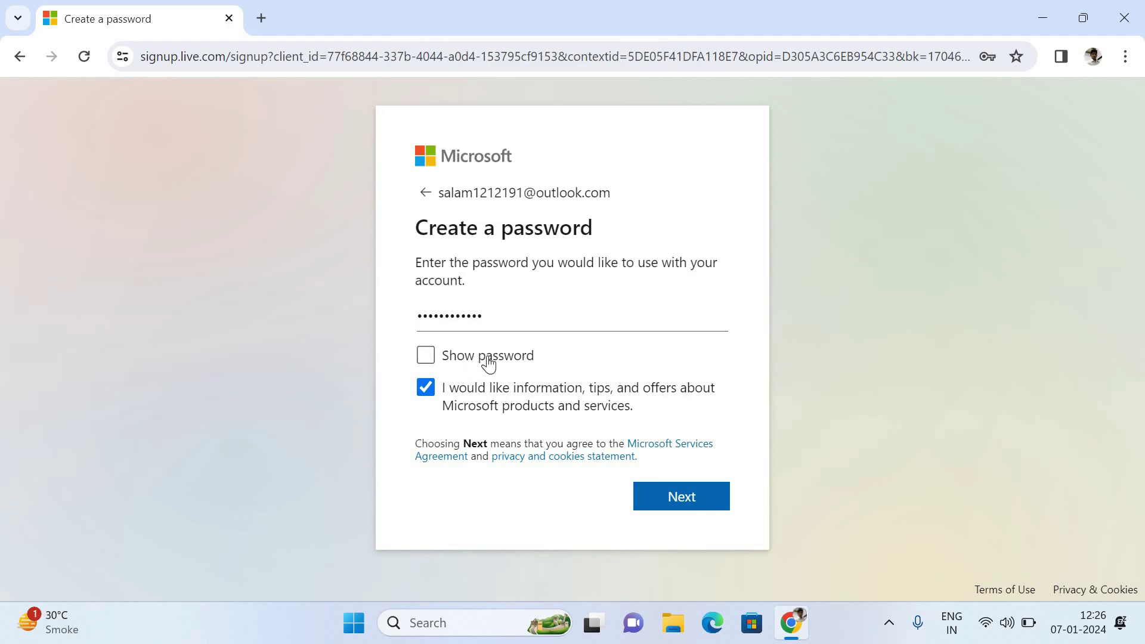
Submit the password, save it to the Google Account in Chrome, and dismiss the verification prompt.
click(681, 503)
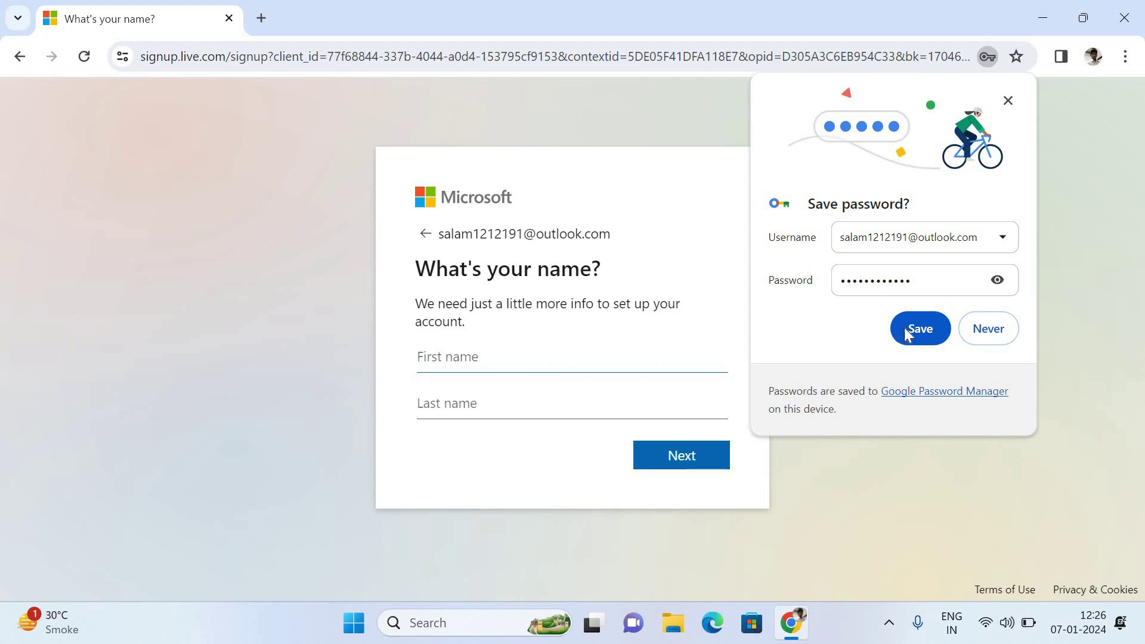
click(916, 332)
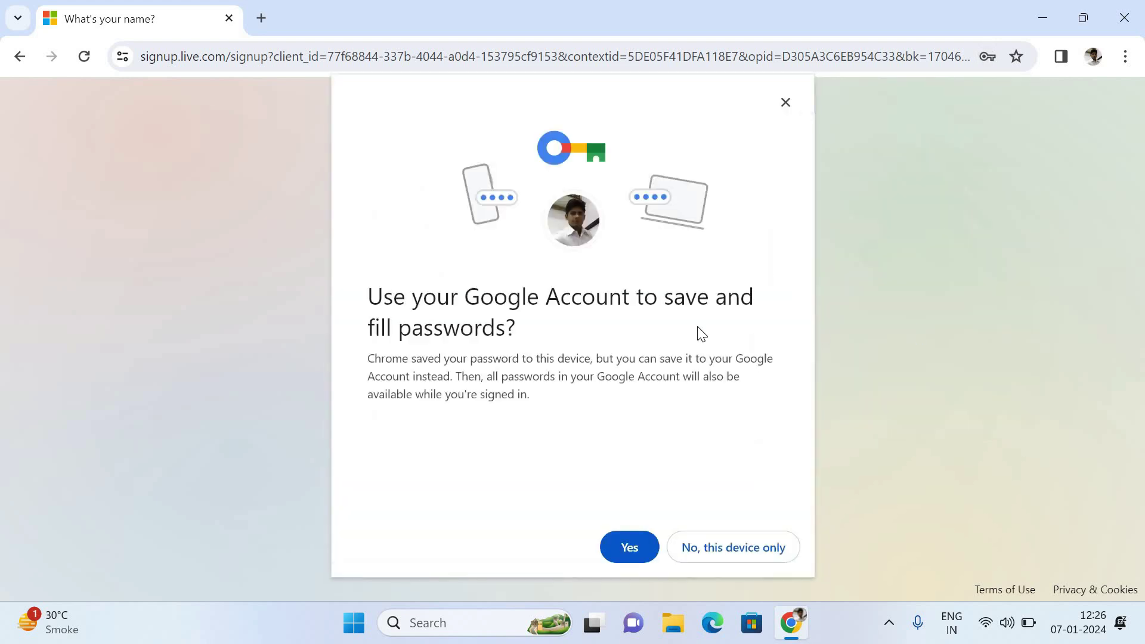
click(630, 545)
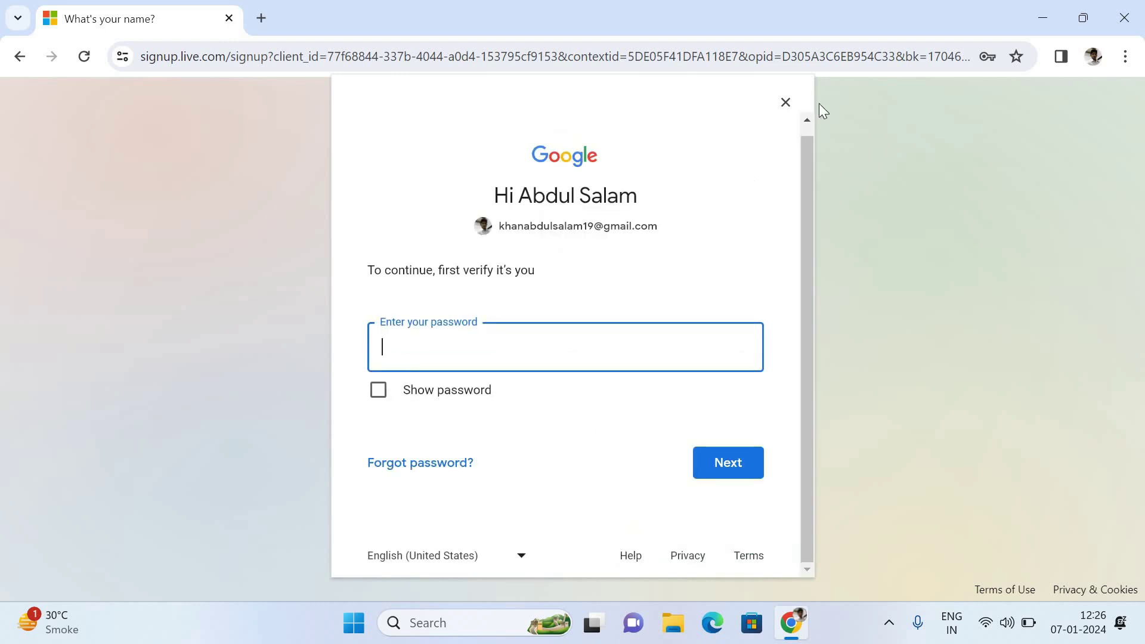
click(778, 106)
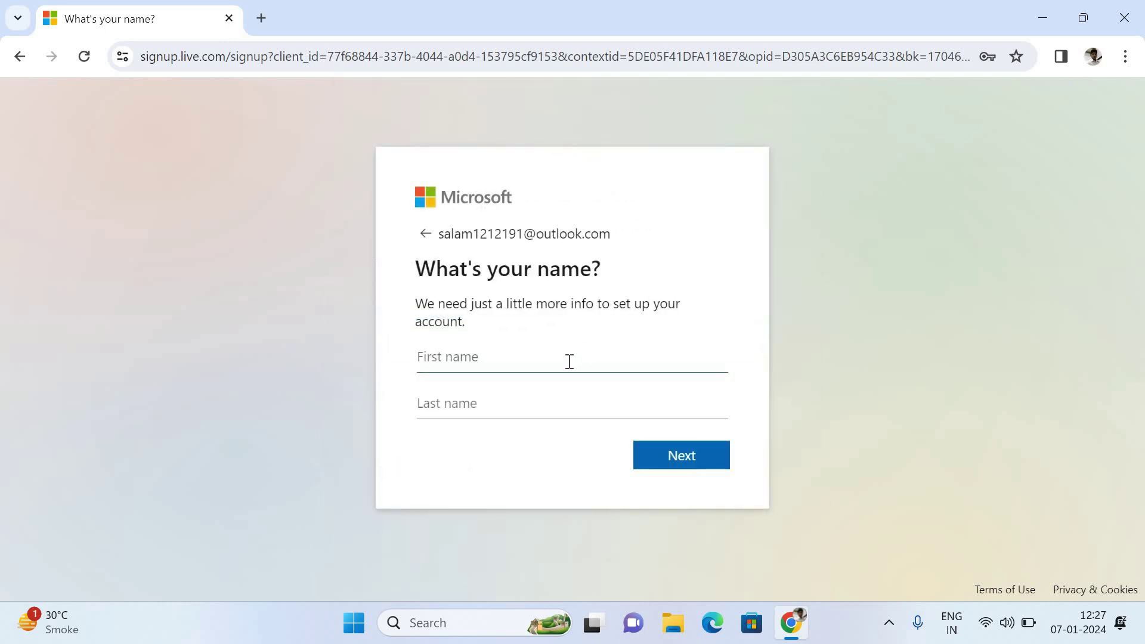
Enter the account holder's first and last name and submit them.
text(A)
key(BackSpace)
key(Tab)
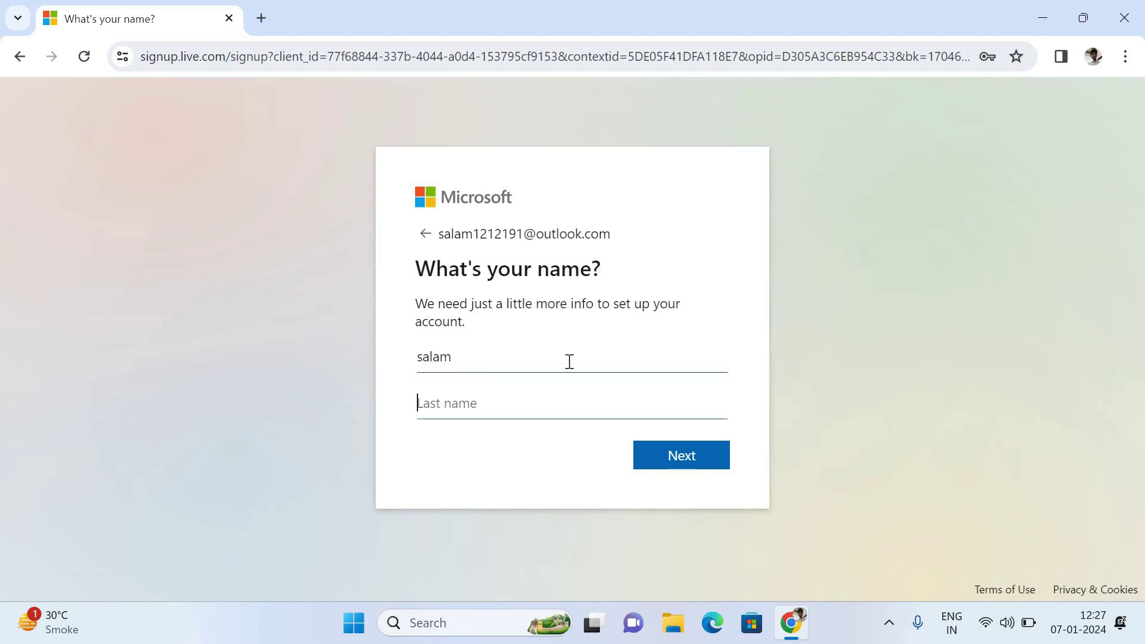
click(682, 454)
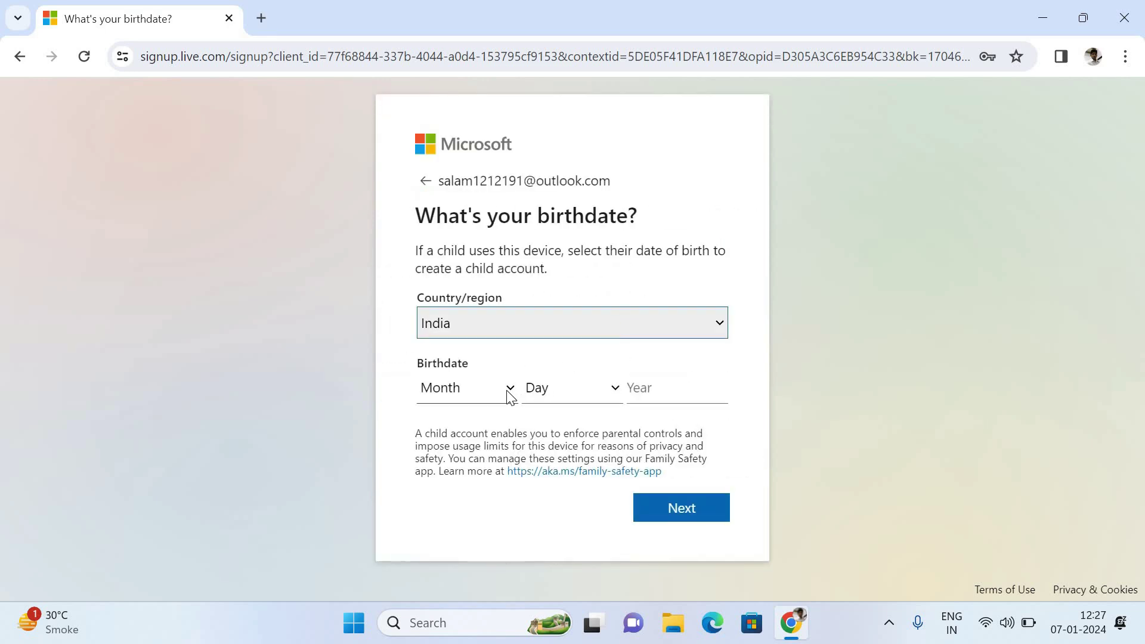
click(506, 392)
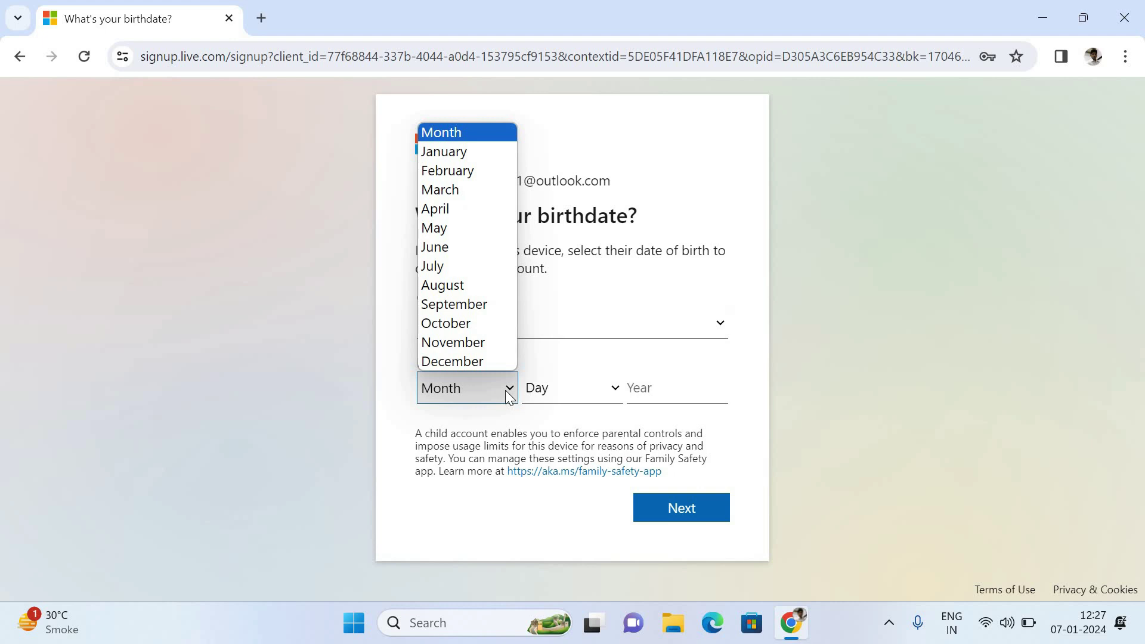
click(488, 269)
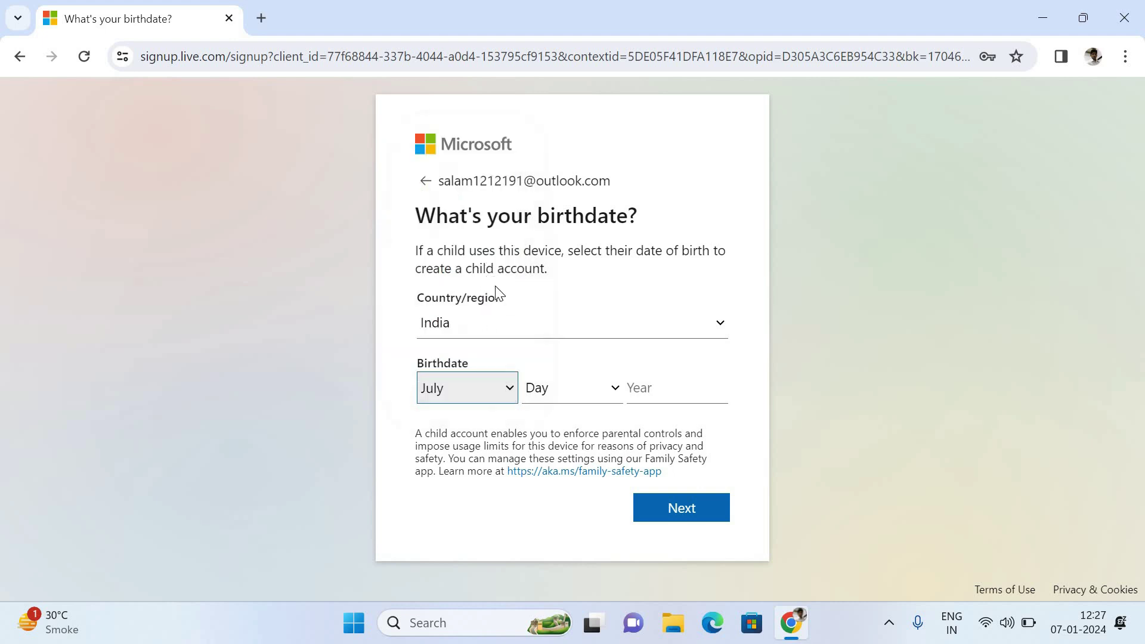
click(544, 388)
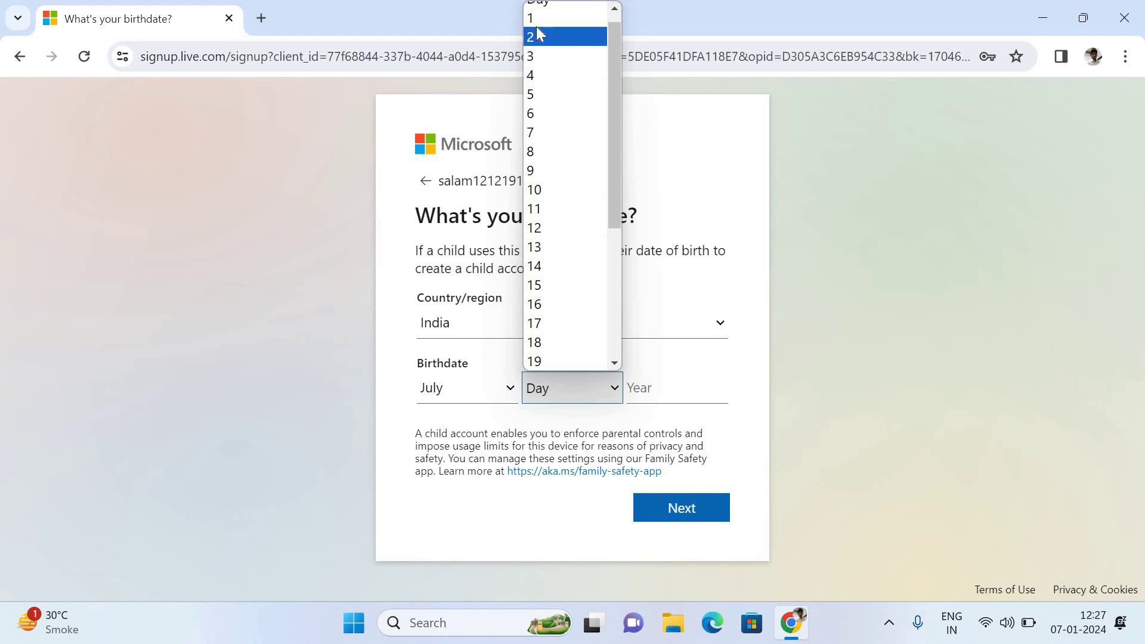
click(535, 18)
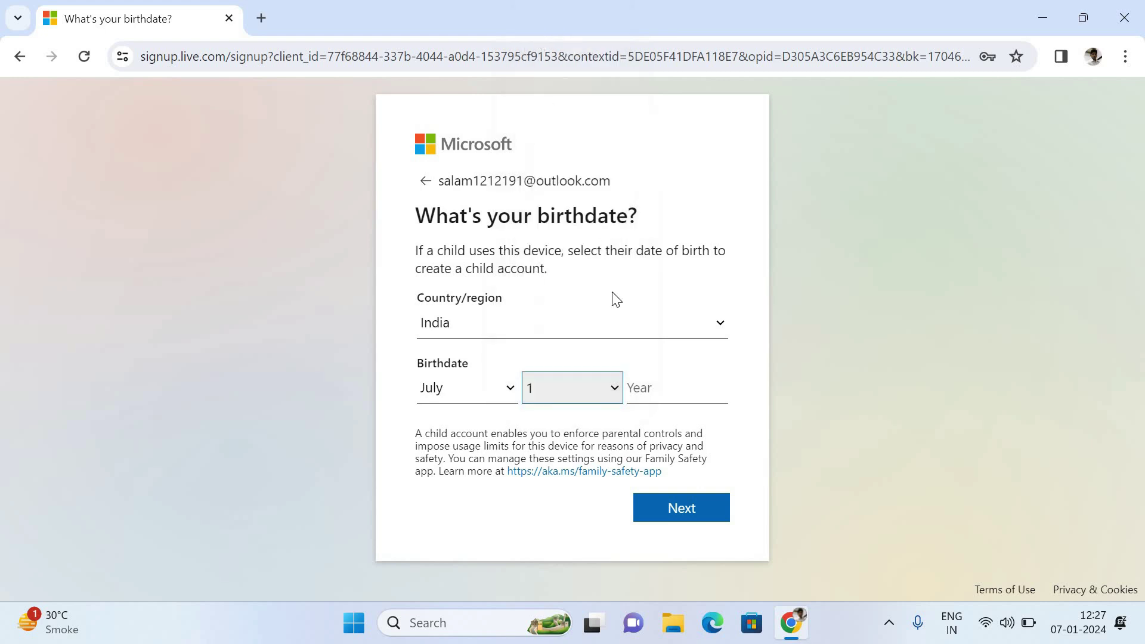
click(665, 385)
text(199)
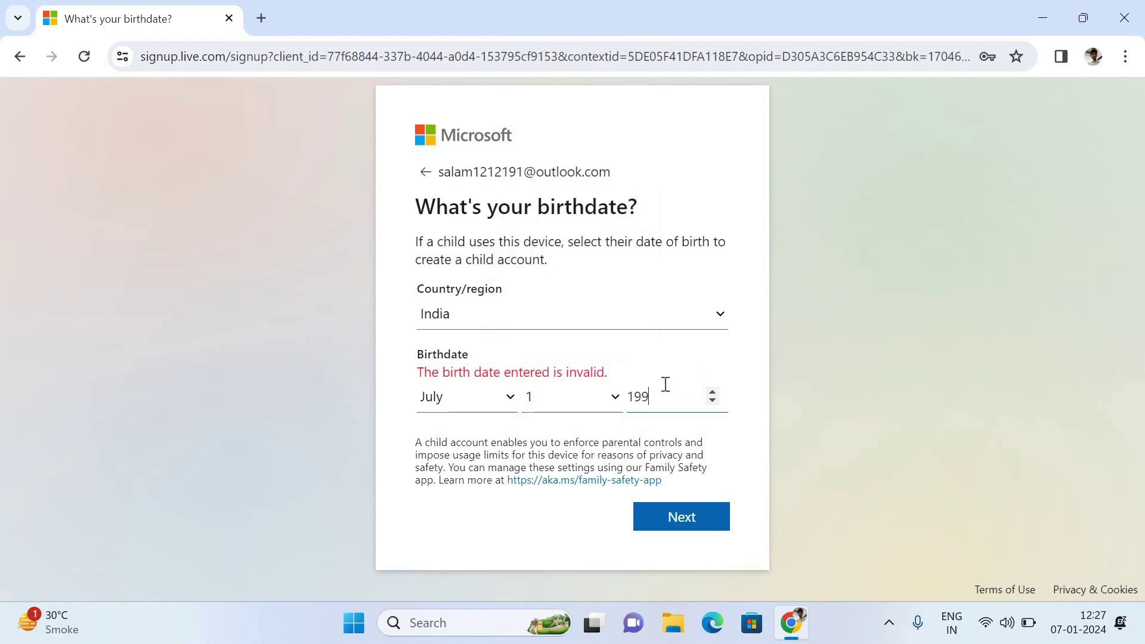
text(8)
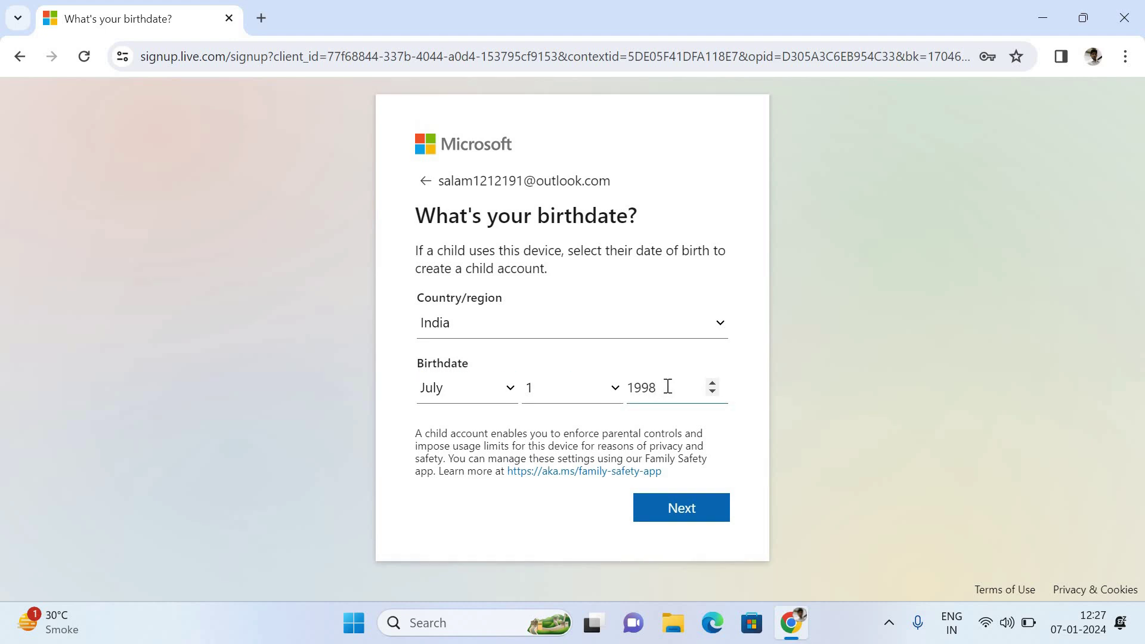
click(692, 516)
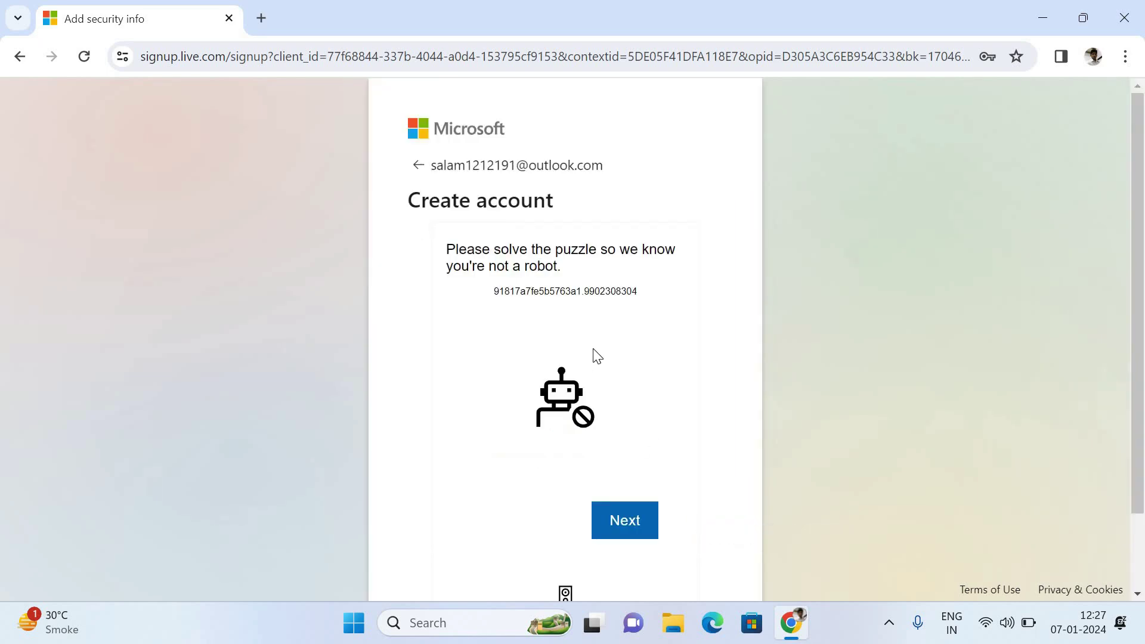
Scroll to the puzzle card and start the robot-check challenge.
scroll(594, 353, down, 2)
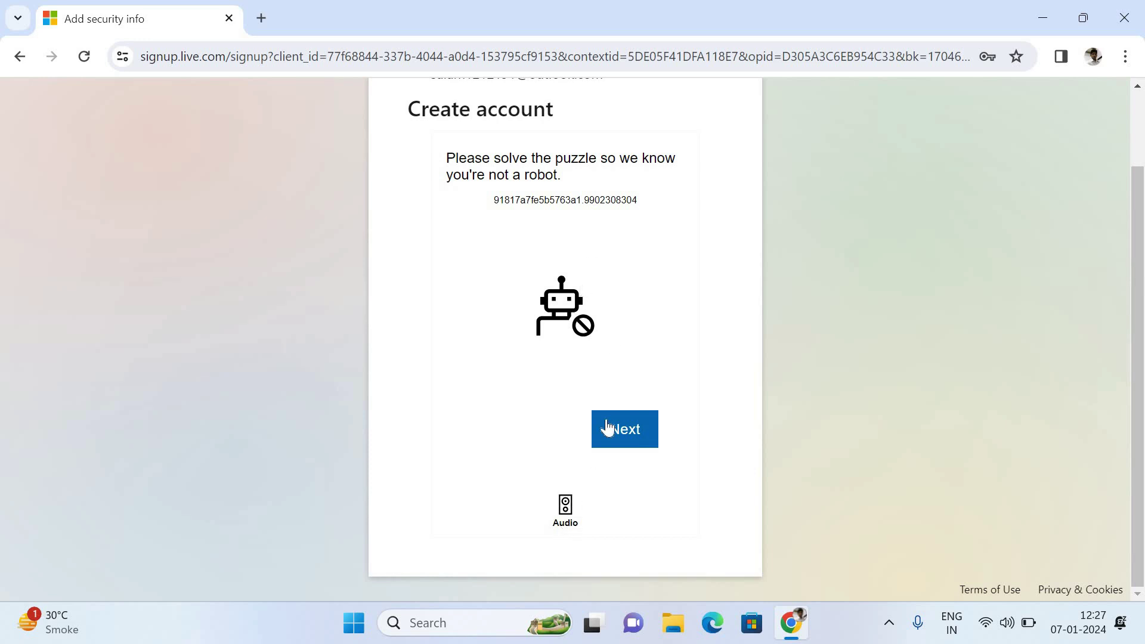
click(621, 435)
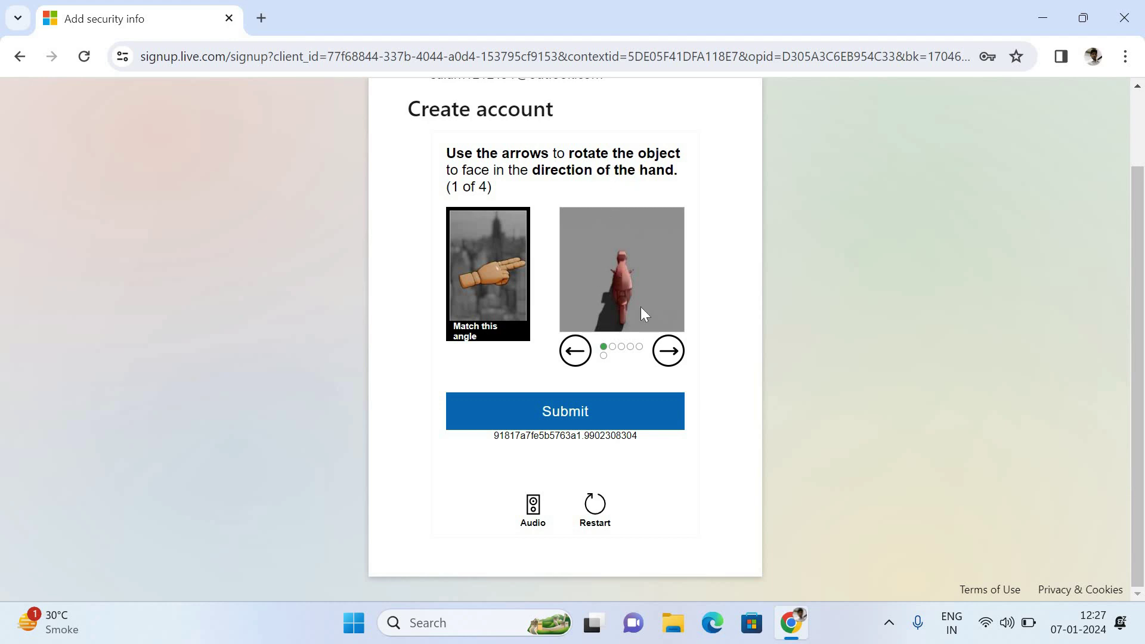
Rotate the motorbike to match the hand and submit the first puzzle.
click(679, 357)
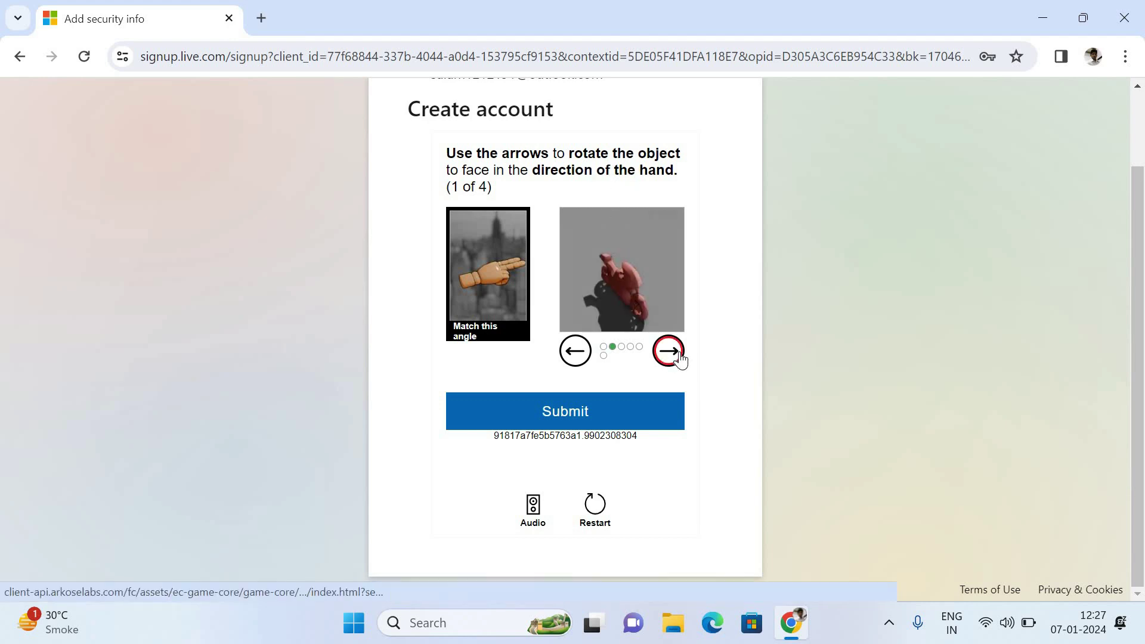
click(668, 351)
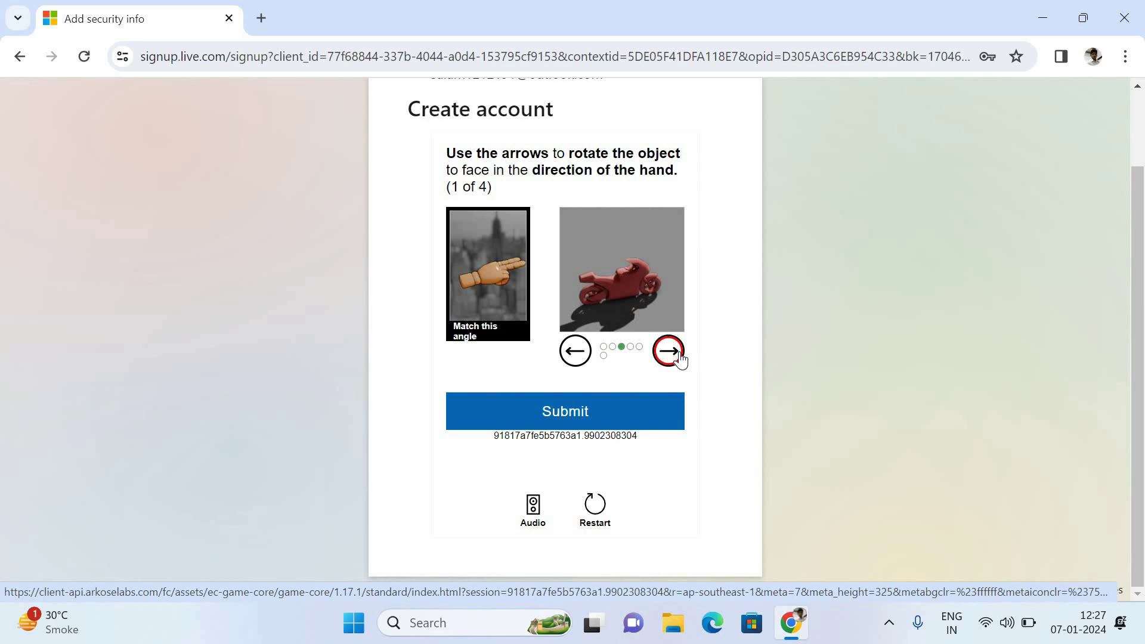
click(680, 360)
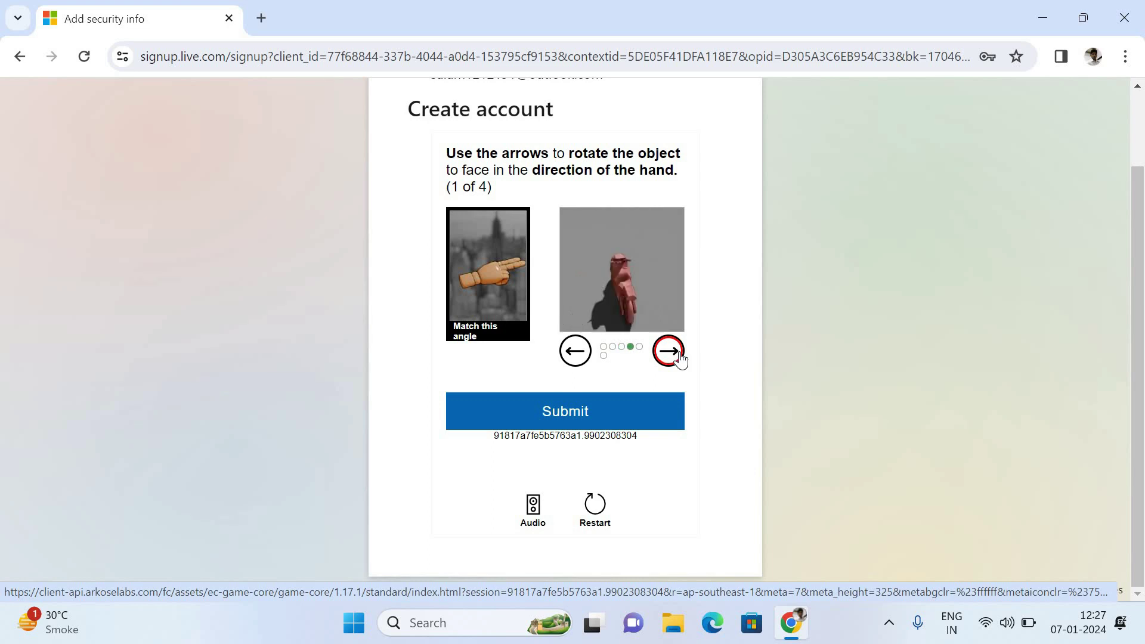
click(570, 353)
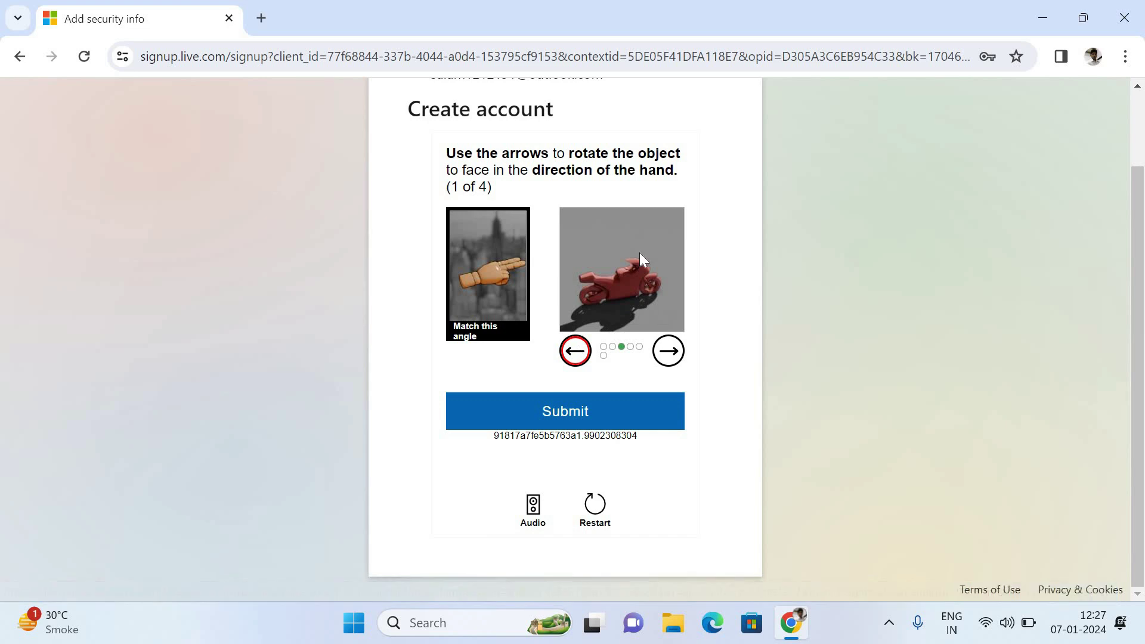
click(585, 411)
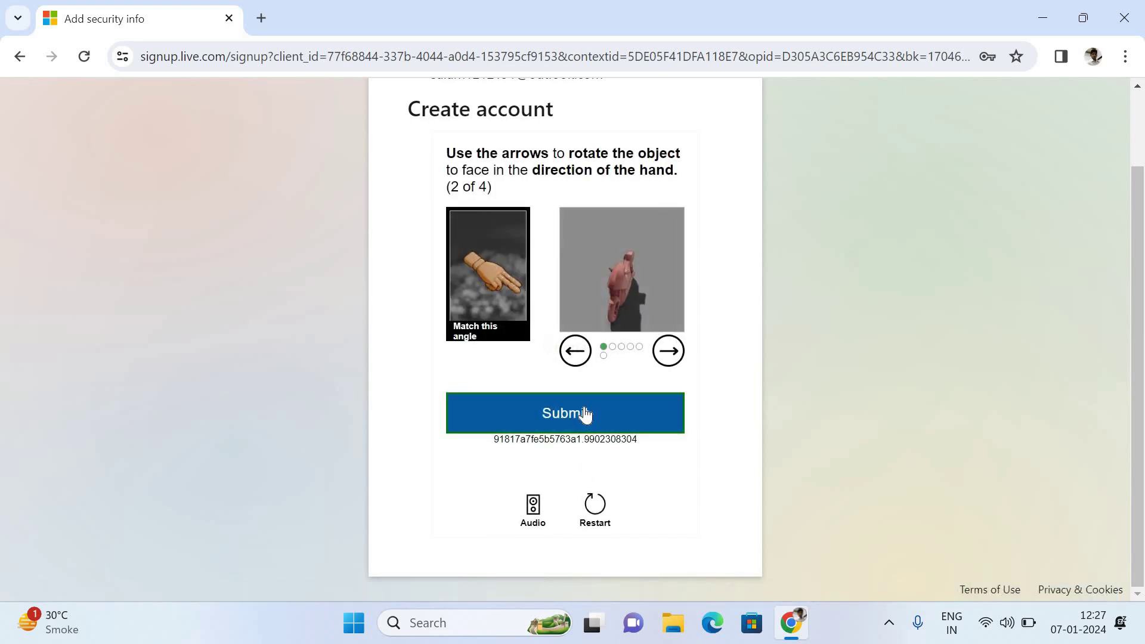
Rotate the motorbike to match the hand and submit the second puzzle.
click(670, 351)
click(671, 352)
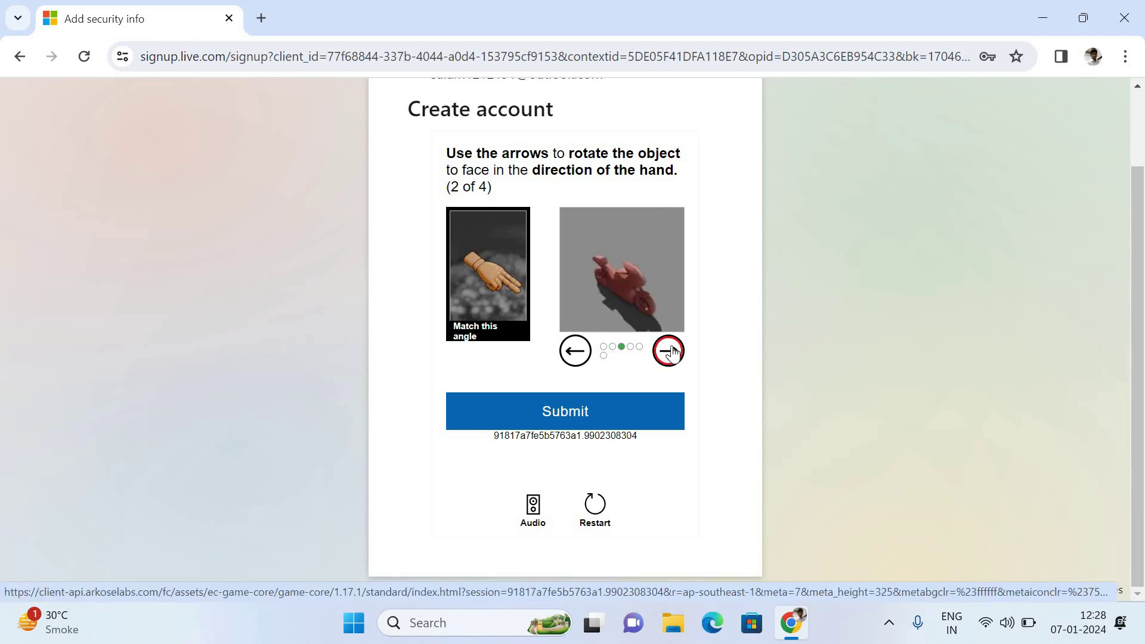
click(672, 352)
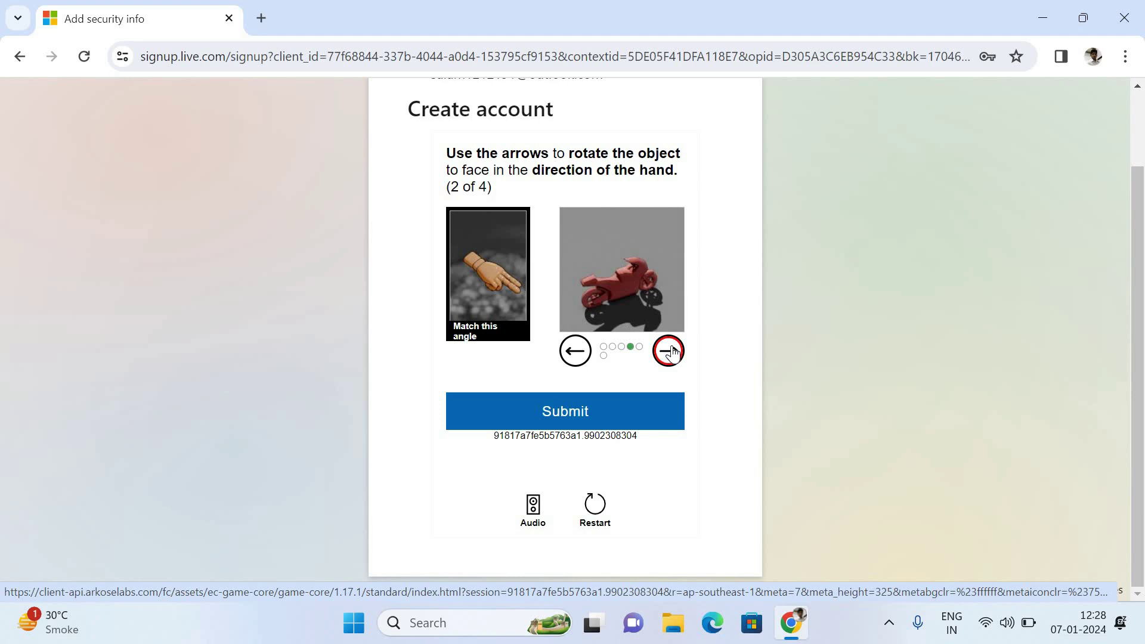
click(574, 352)
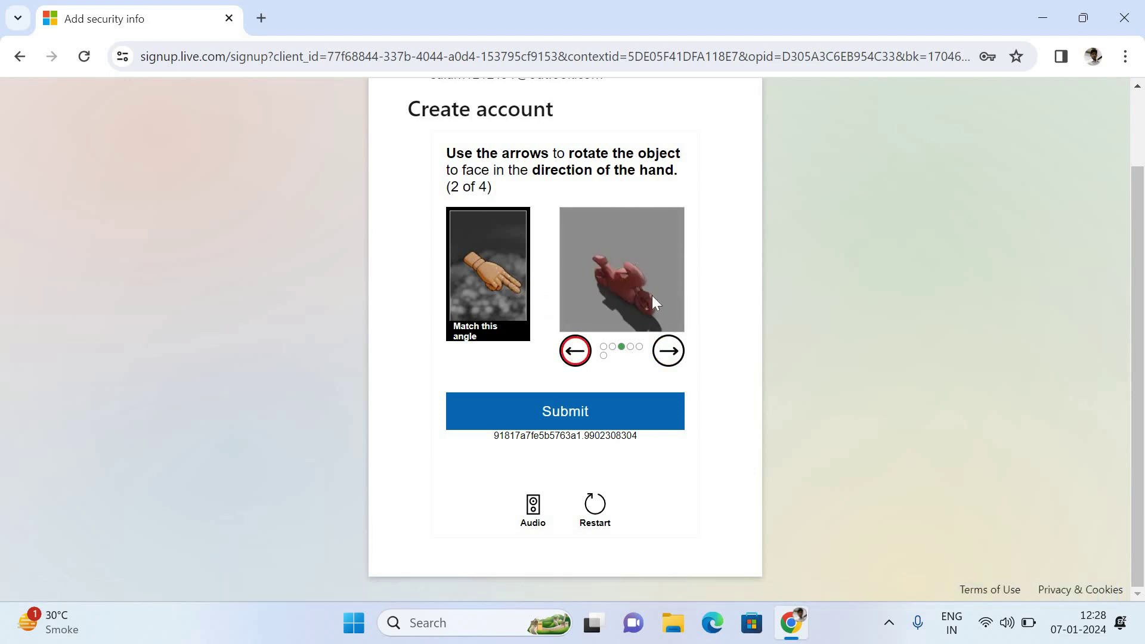
click(598, 409)
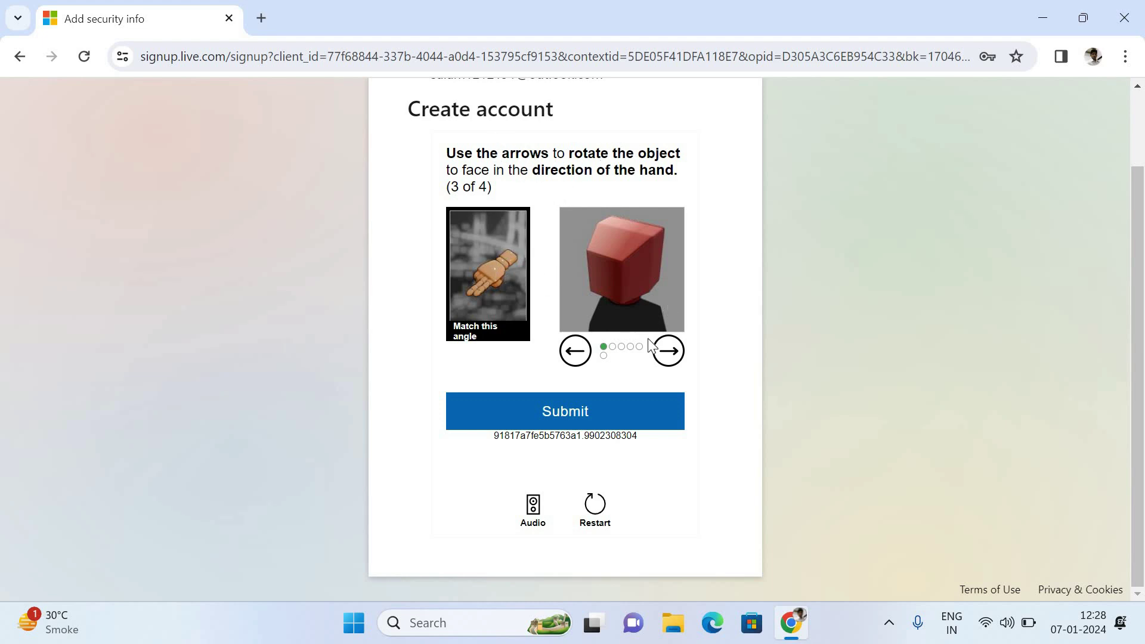
Rotate the object two steps toward the hand and submit the third puzzle.
click(672, 352)
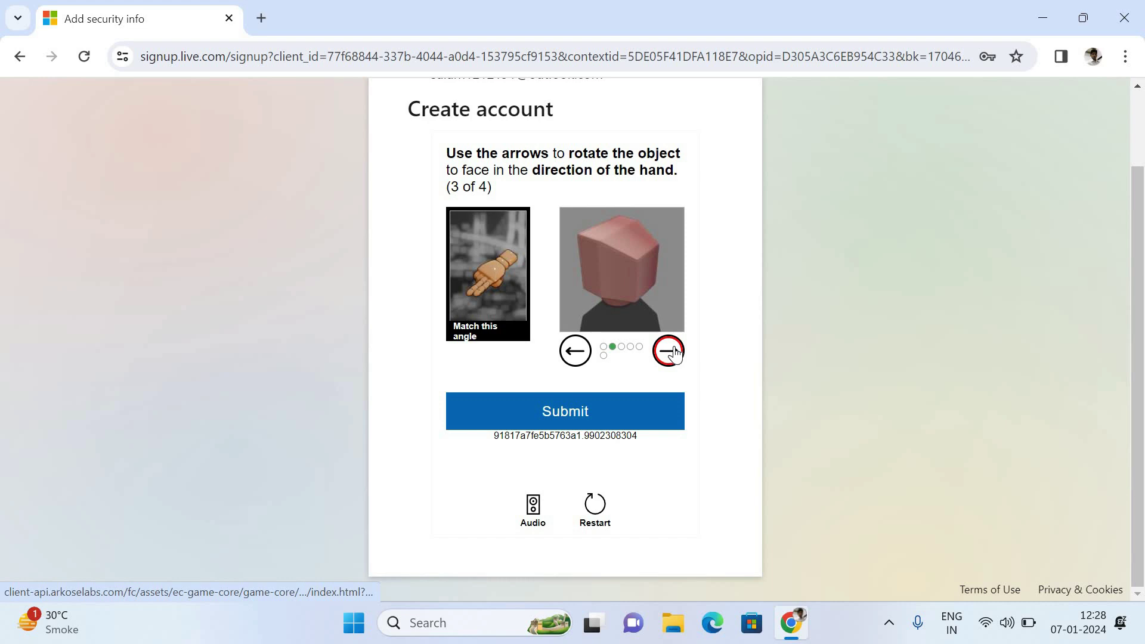
click(672, 351)
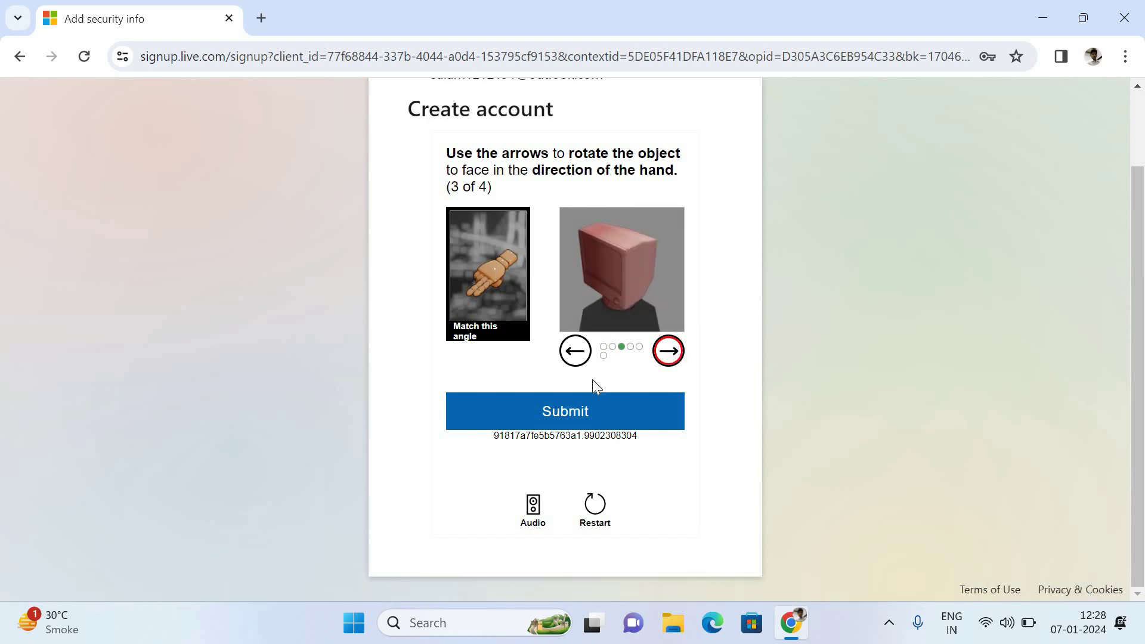
click(589, 411)
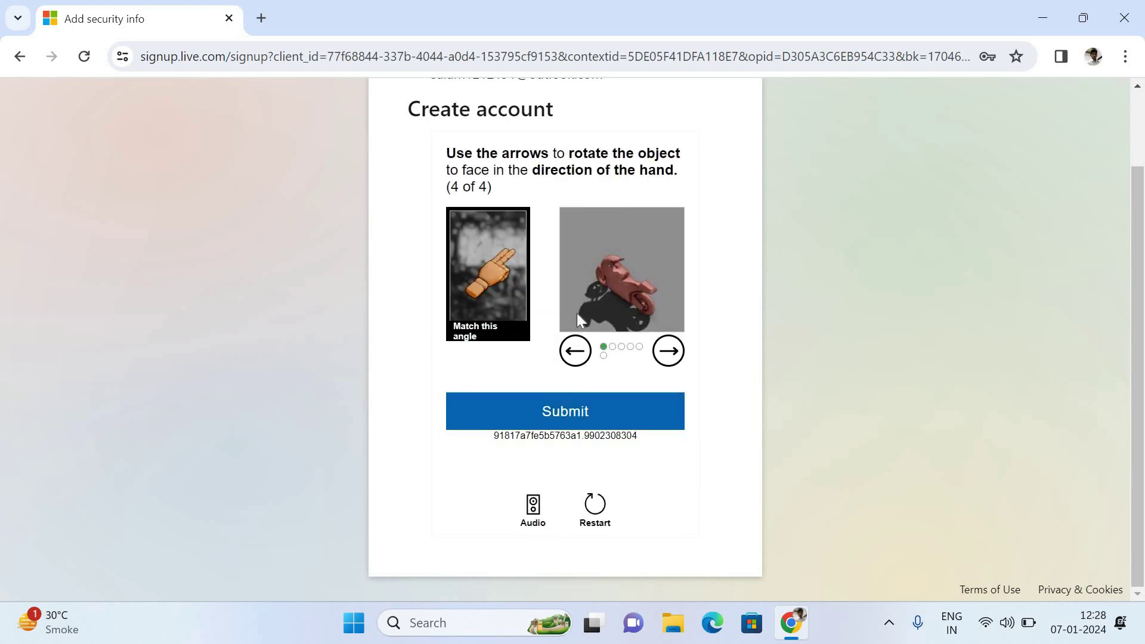
Rotate the motorcycle five steps to face the hand and submit the final puzzle.
click(669, 352)
click(669, 352)
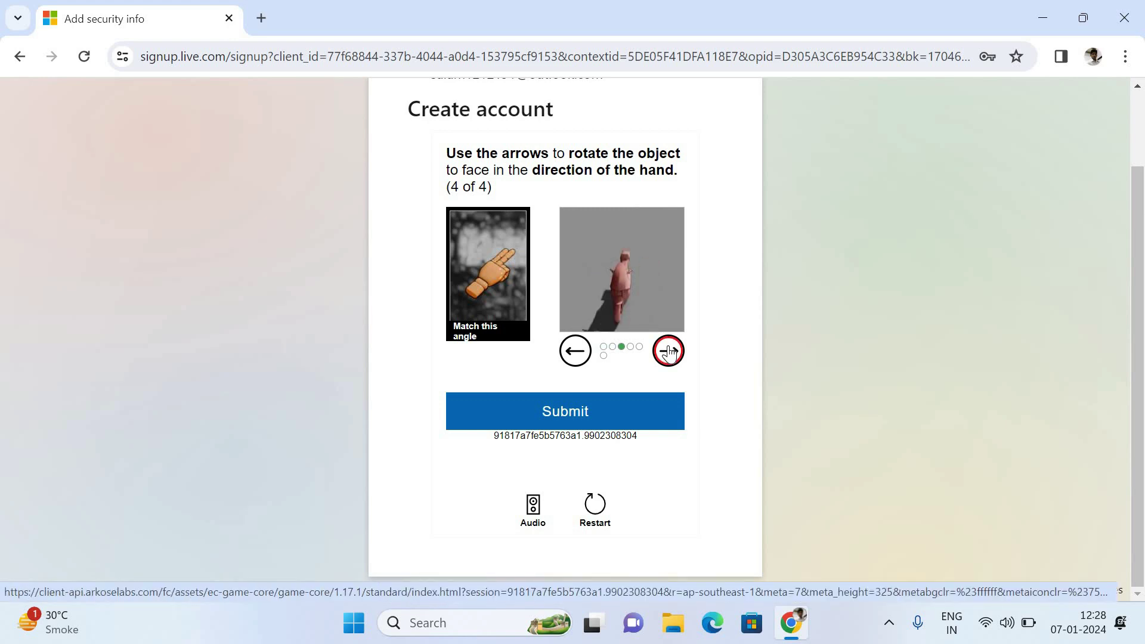
click(669, 352)
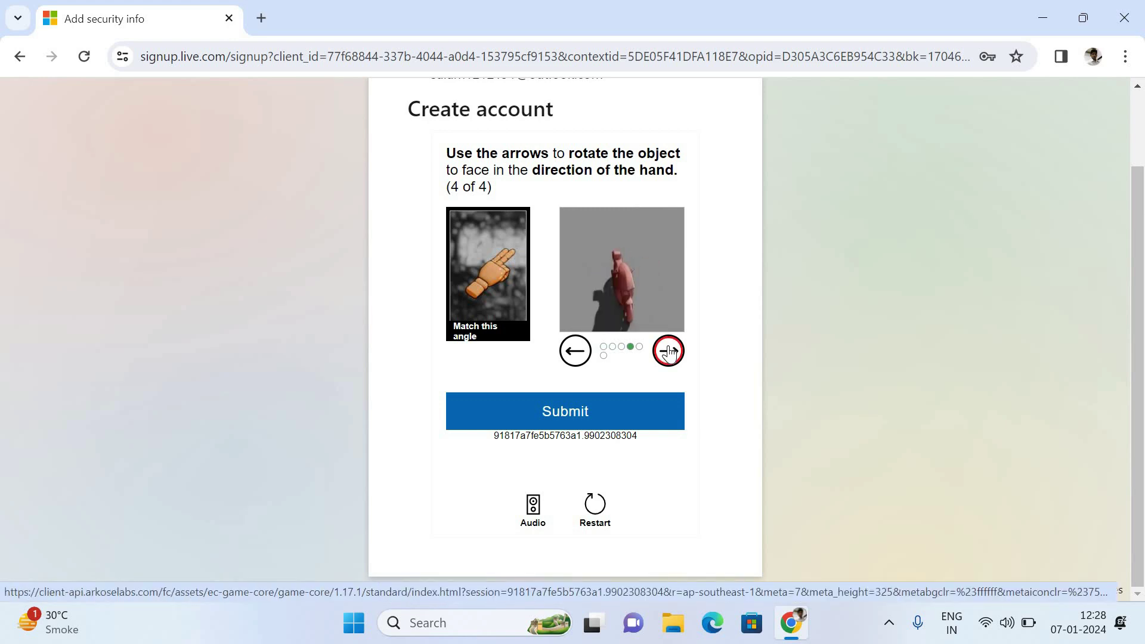
click(668, 352)
click(669, 351)
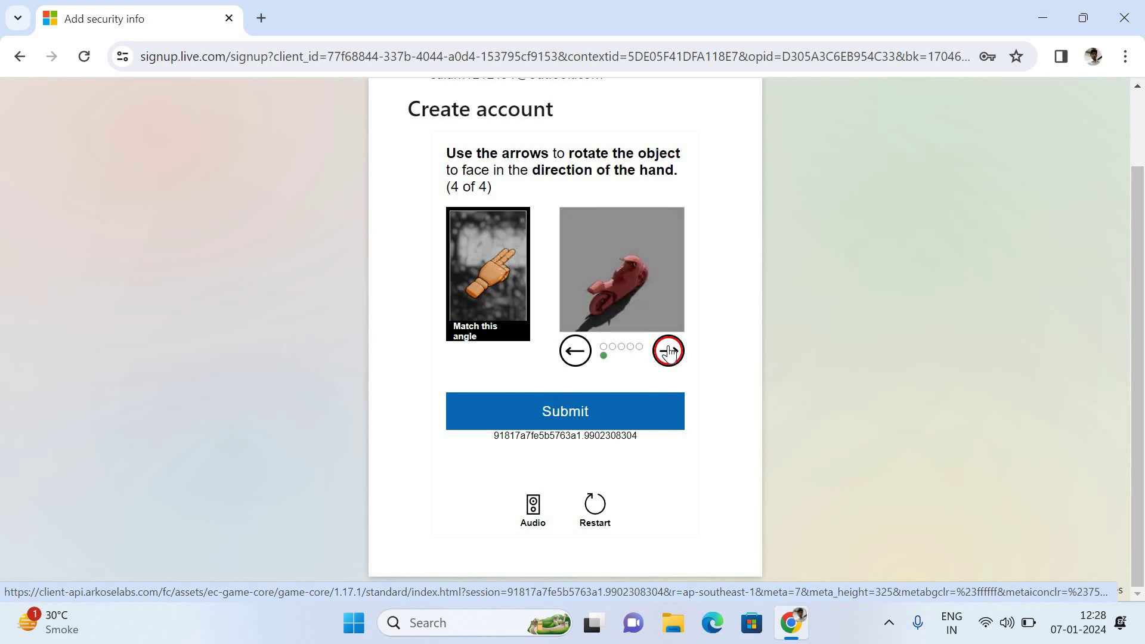
click(590, 409)
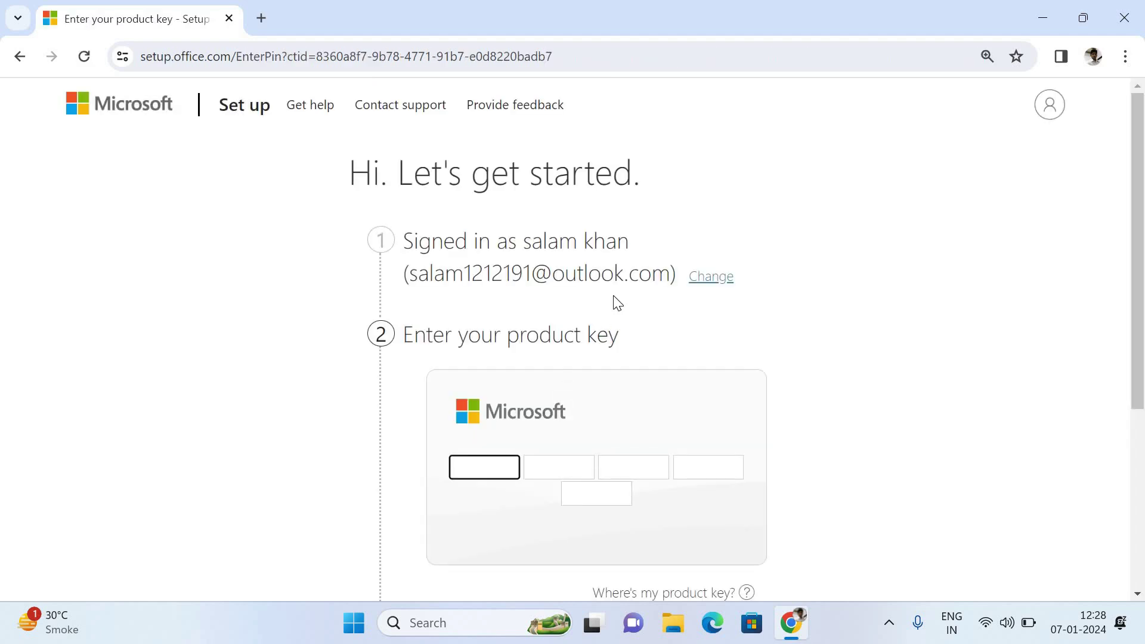
Scroll down the Microsoft 365 setup page to the step 2 product key boxes.
scroll(614, 292, down, 1)
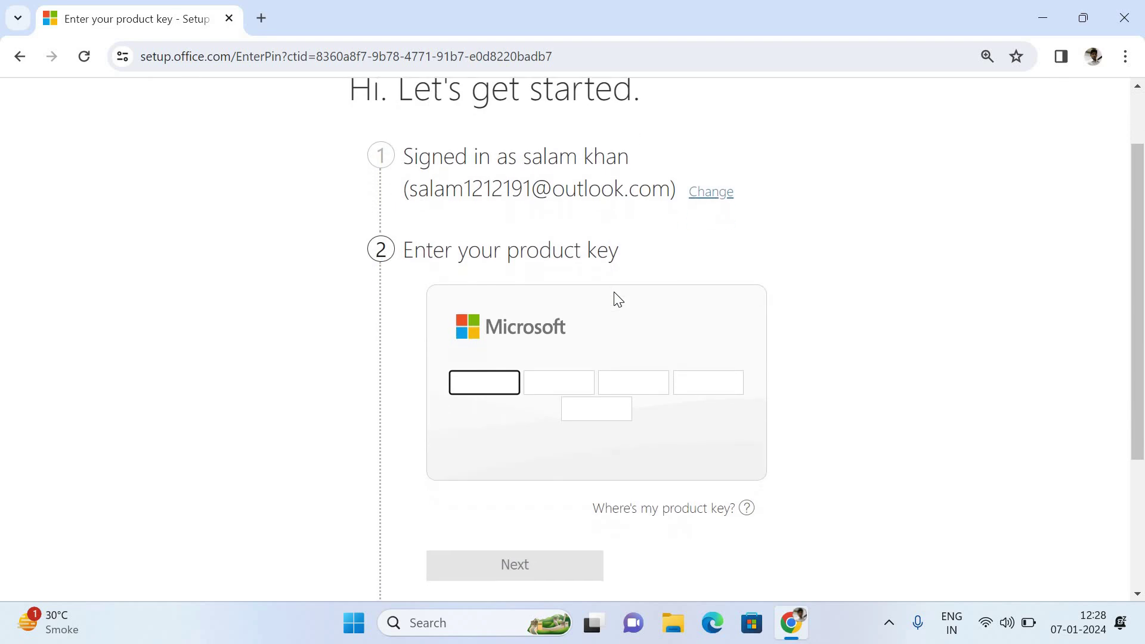
scroll(614, 299, down, 1)
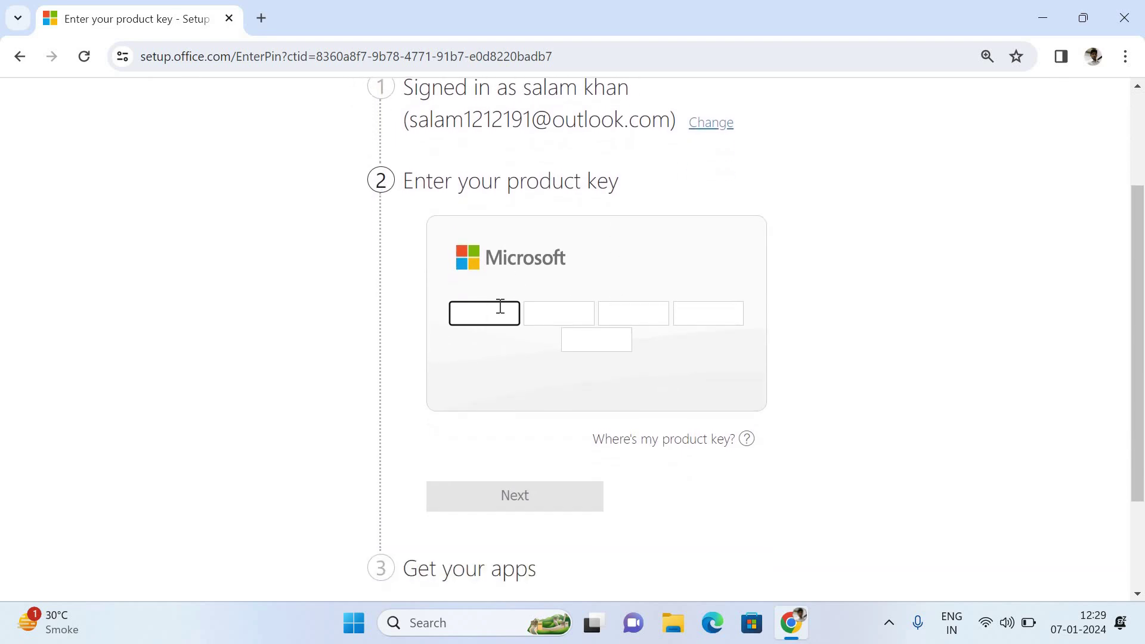
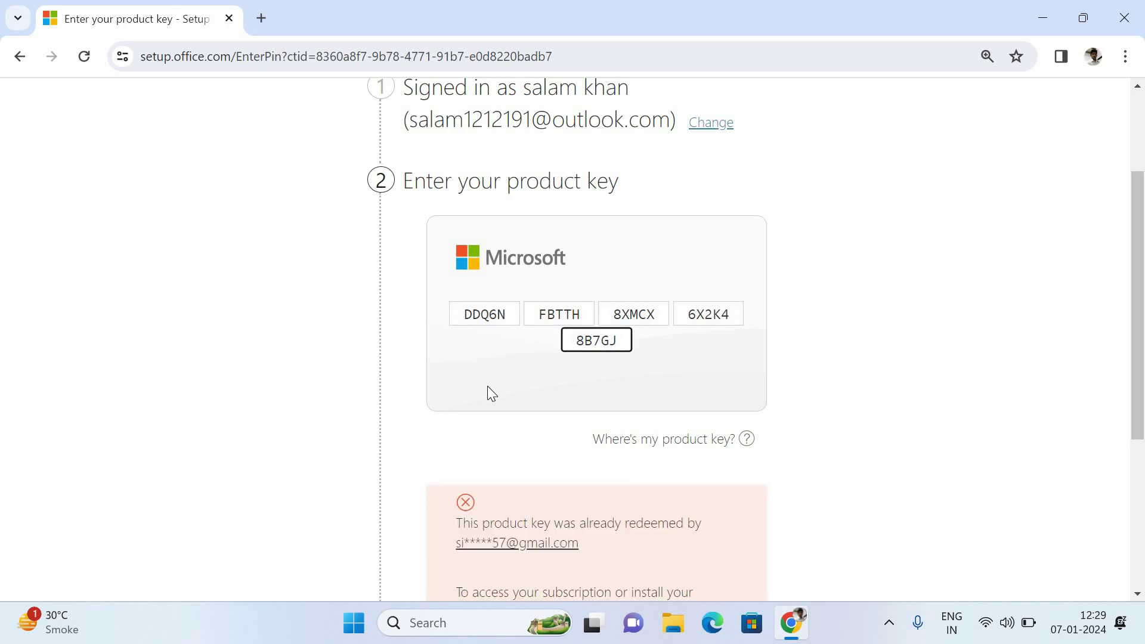
Enter the 25-character product key across the five key boxes.
scroll(488, 385, down, 3)
scroll(487, 388, down, 1)
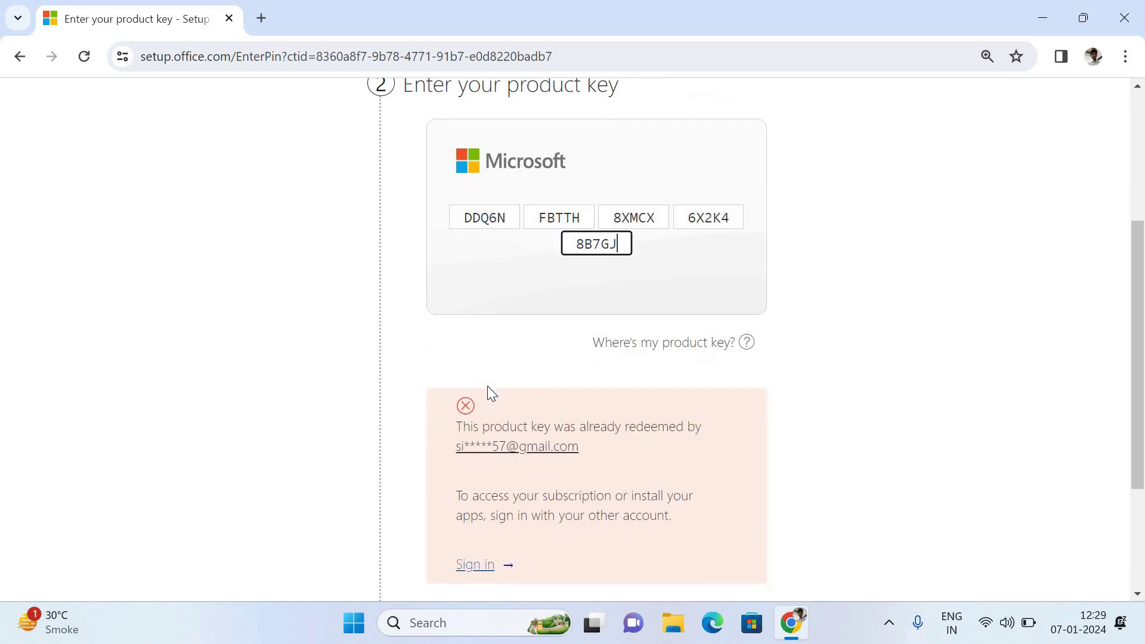
scroll(487, 387, down, 1)
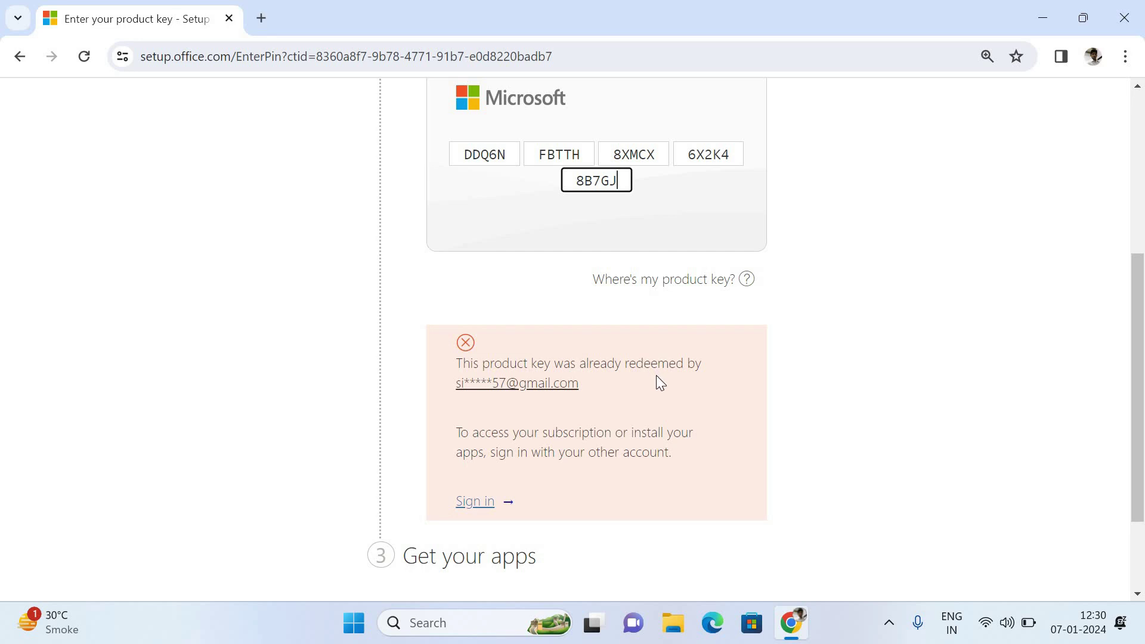
scroll(594, 399, down, 1)
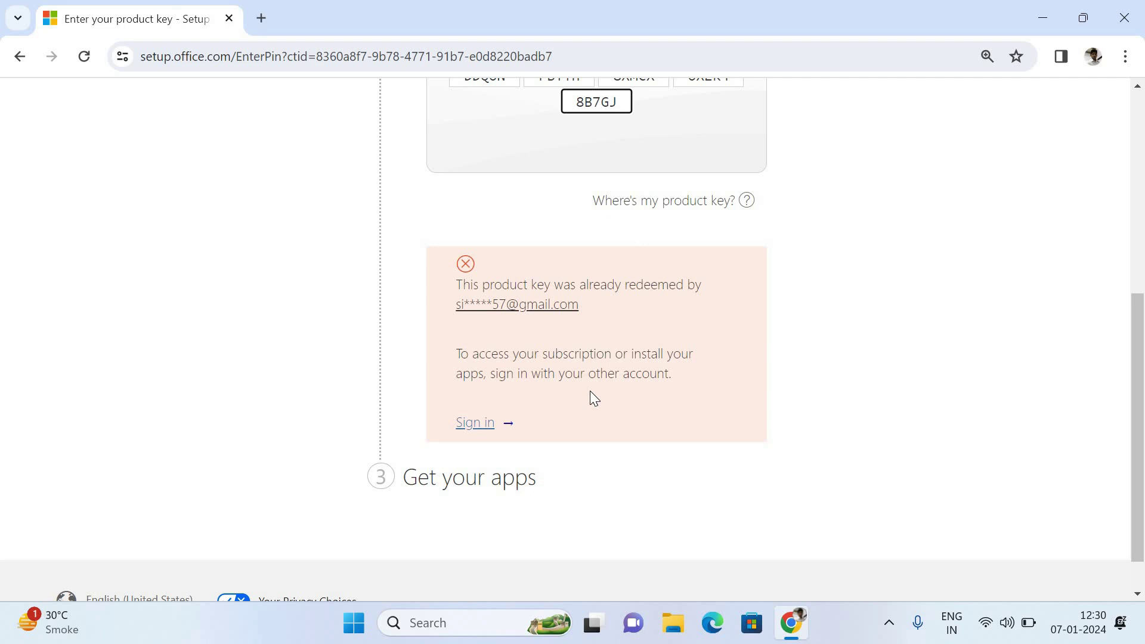
scroll(594, 398, up, 1)
scroll(589, 391, up, 1)
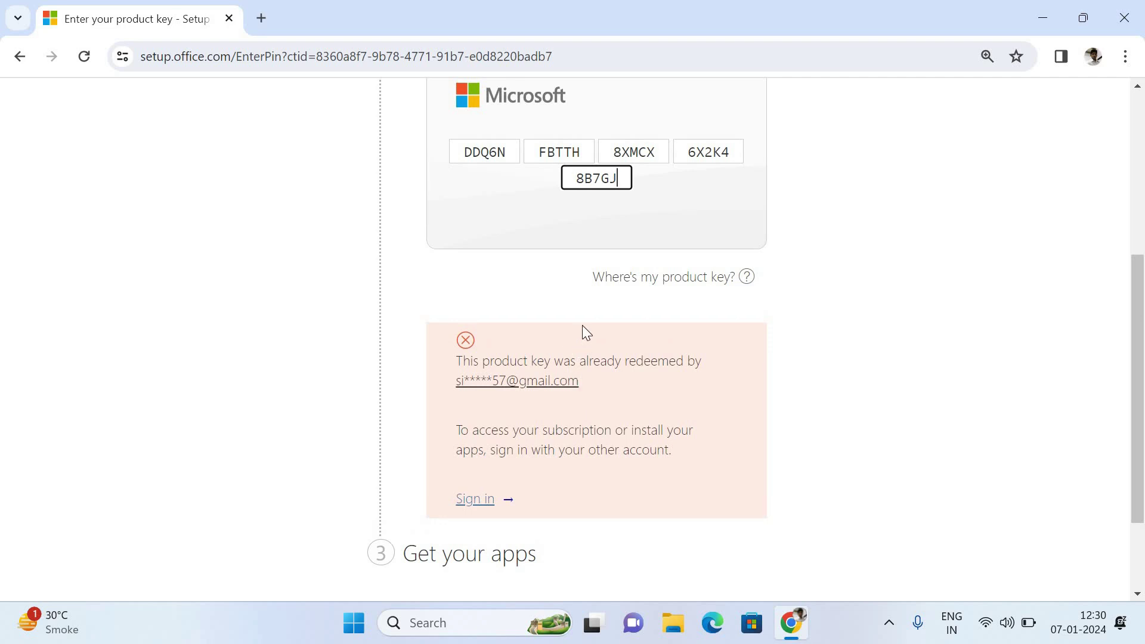
scroll(584, 332, up, 1)
scroll(585, 332, down, 3)
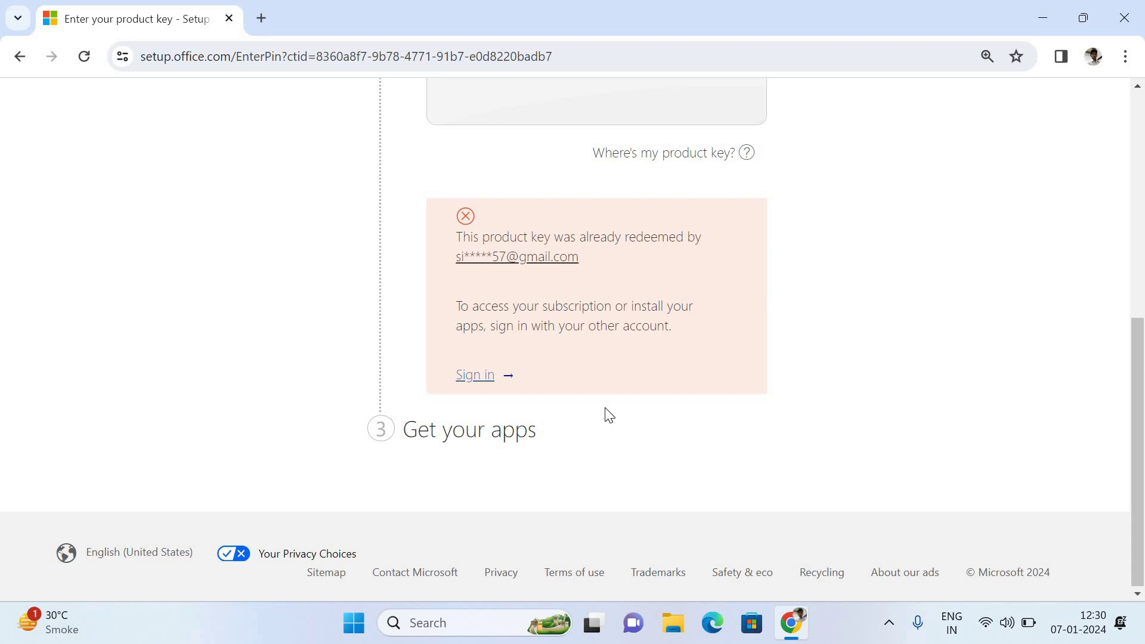
scroll(608, 414, up, 7)
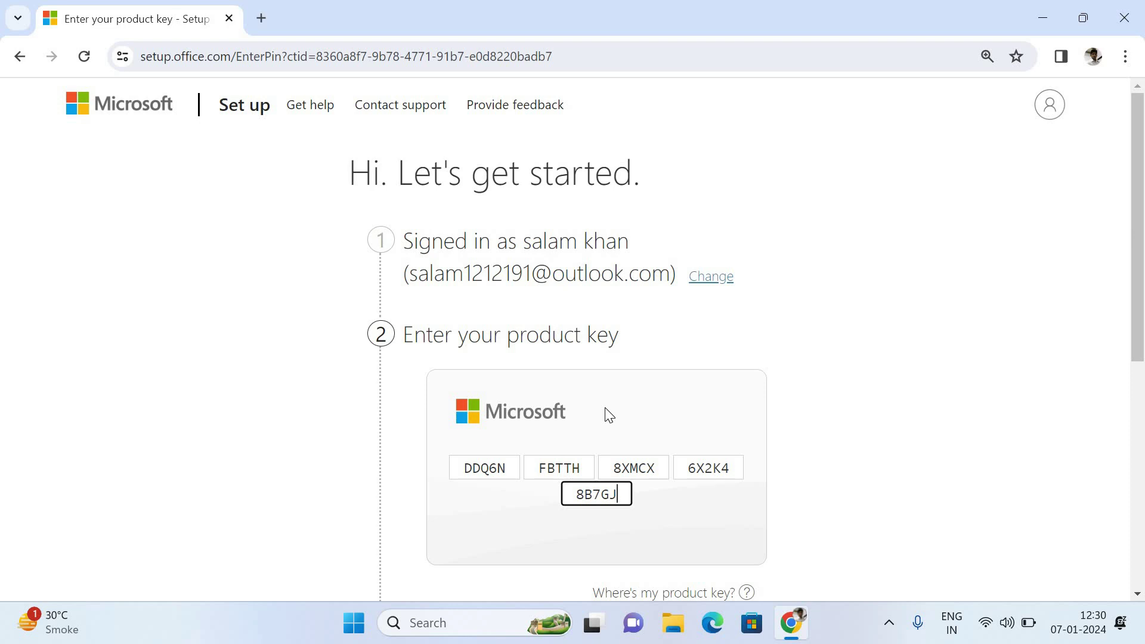
scroll(608, 414, down, 2)
scroll(608, 414, down, 1)
scroll(608, 414, down, 3)
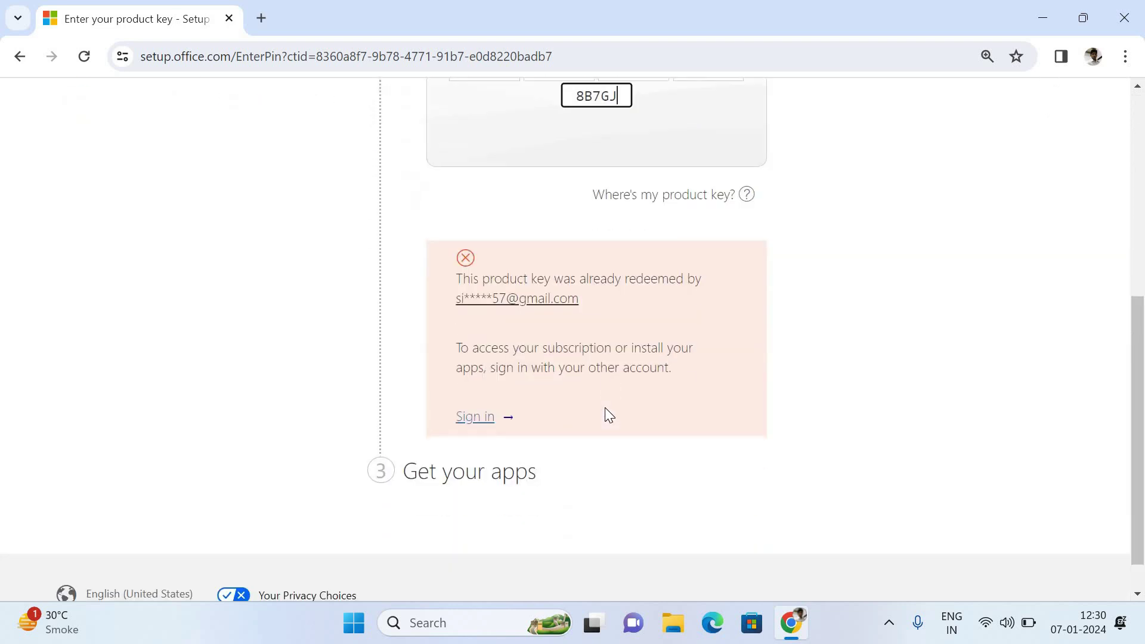
scroll(605, 409, down, 1)
scroll(606, 414, up, 1)
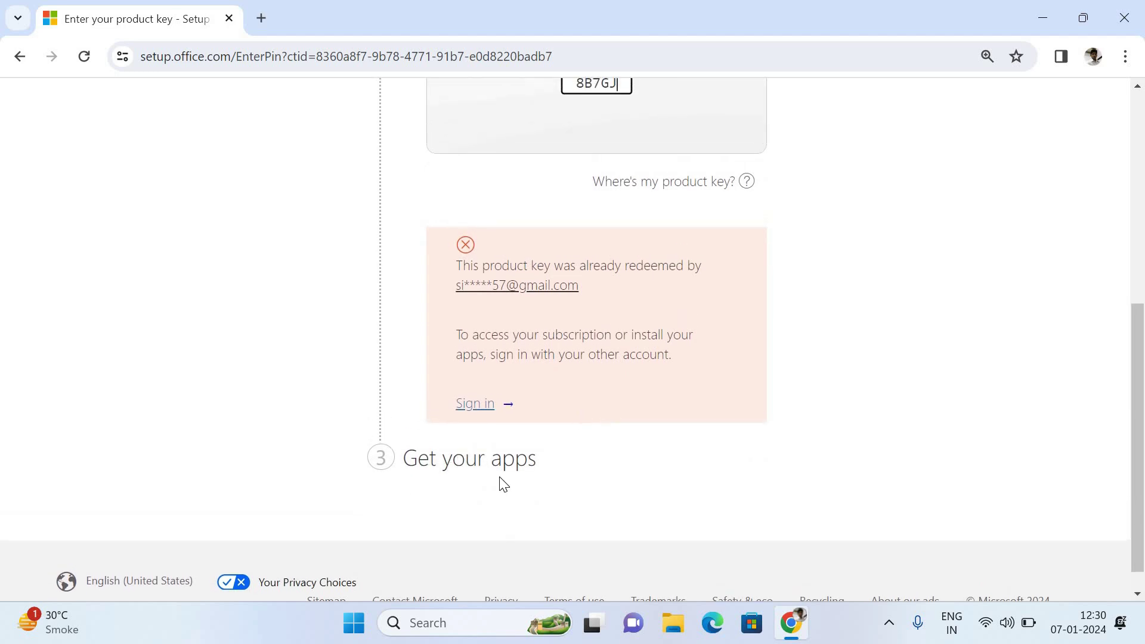
scroll(502, 482, down, 1)
scroll(499, 480, up, 3)
scroll(499, 481, up, 2)
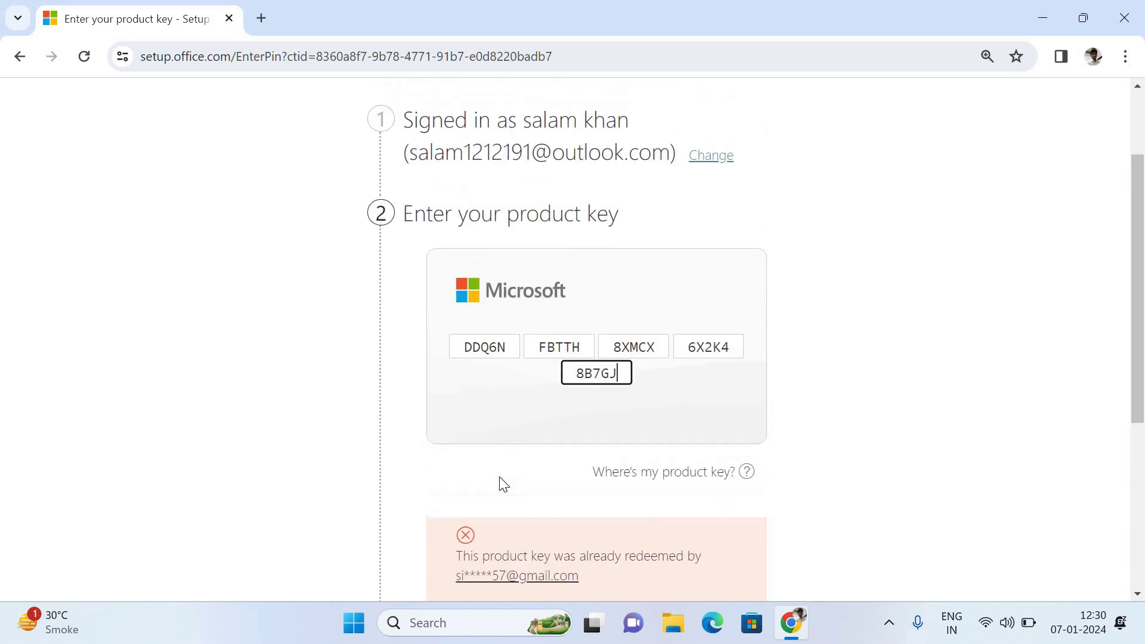
scroll(500, 481, up, 2)
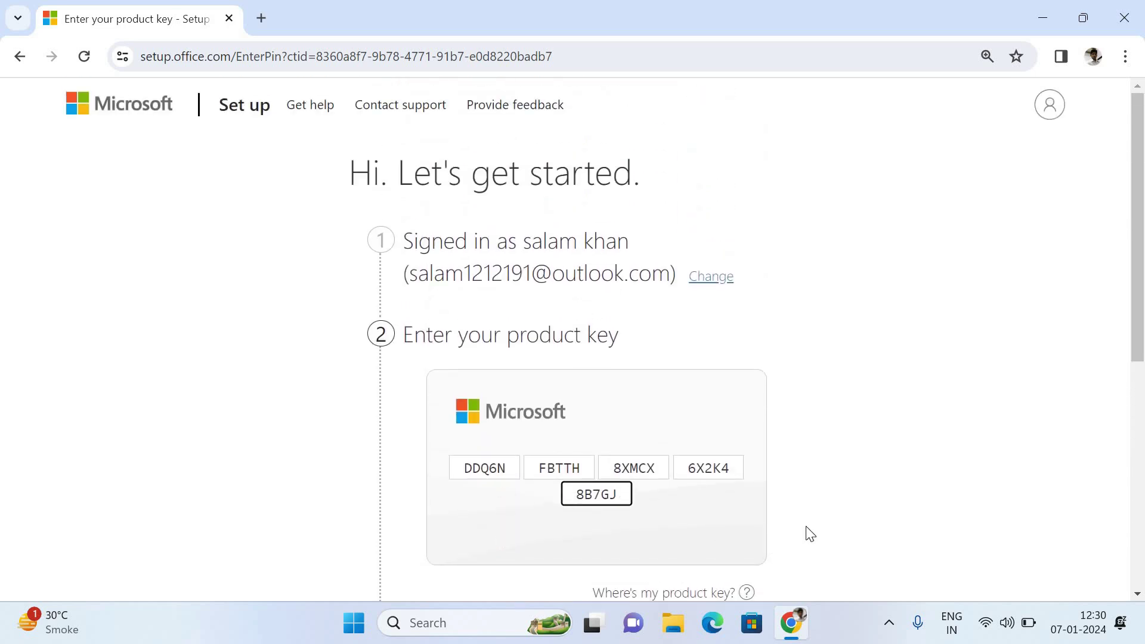
scroll(808, 532, down, 2)
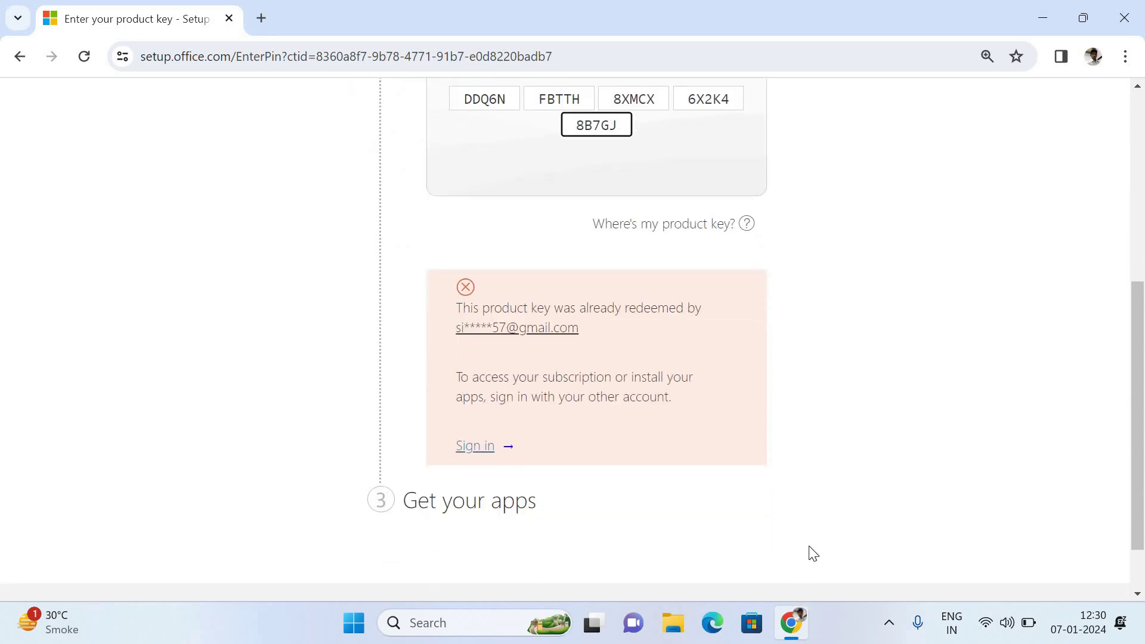
scroll(810, 549, up, 4)
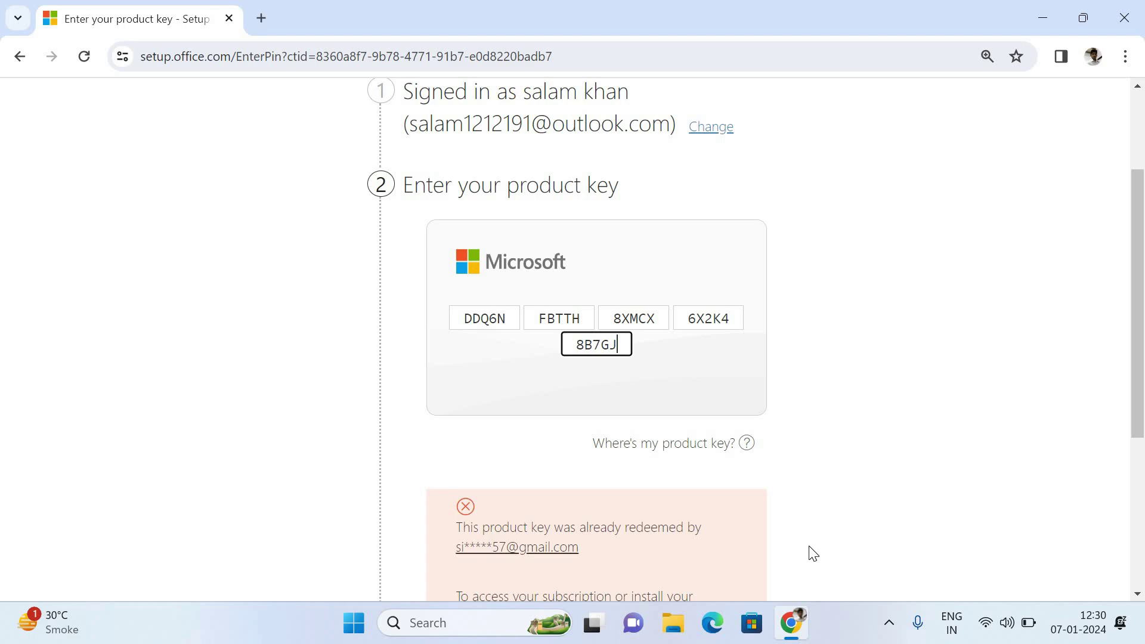